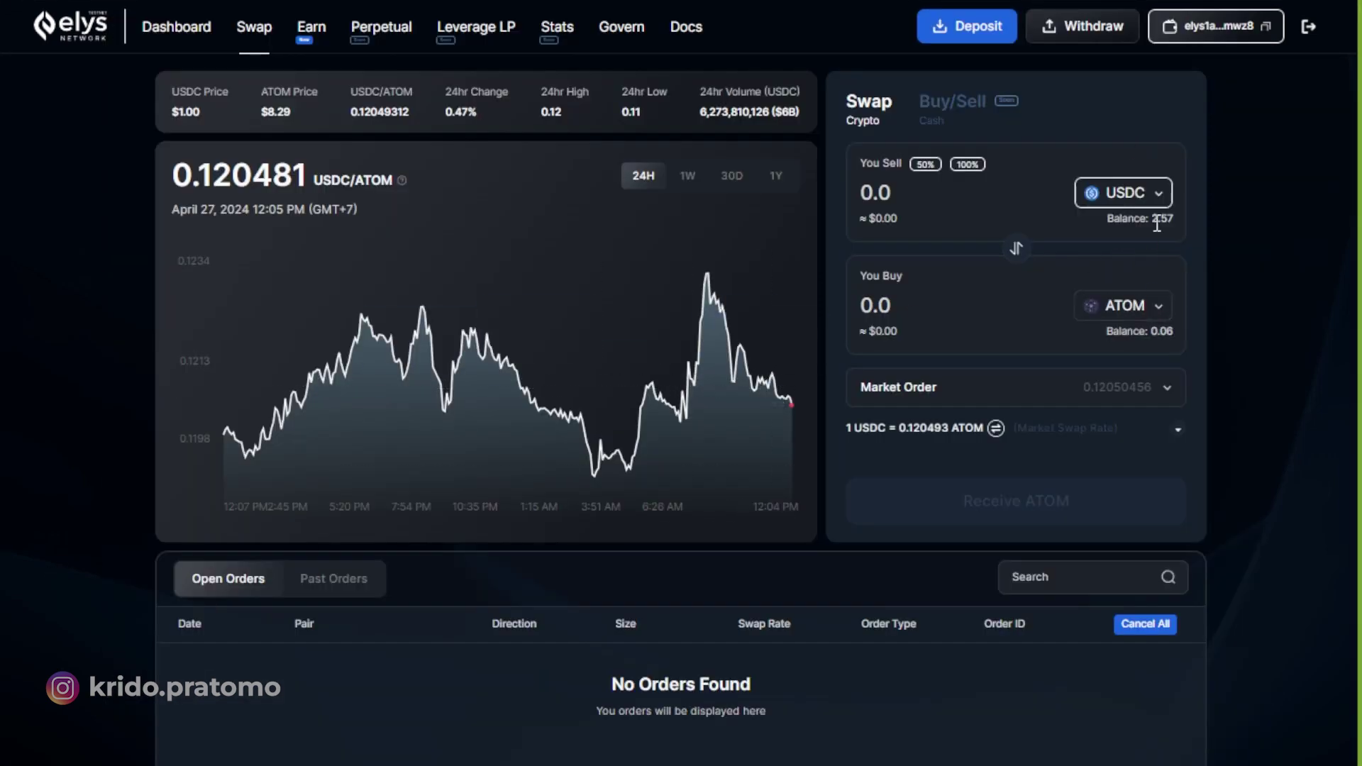
- Swap 0.5 USDC for OSMO as a market order and approve the transaction in the Keplr wallet
click(1122, 306)
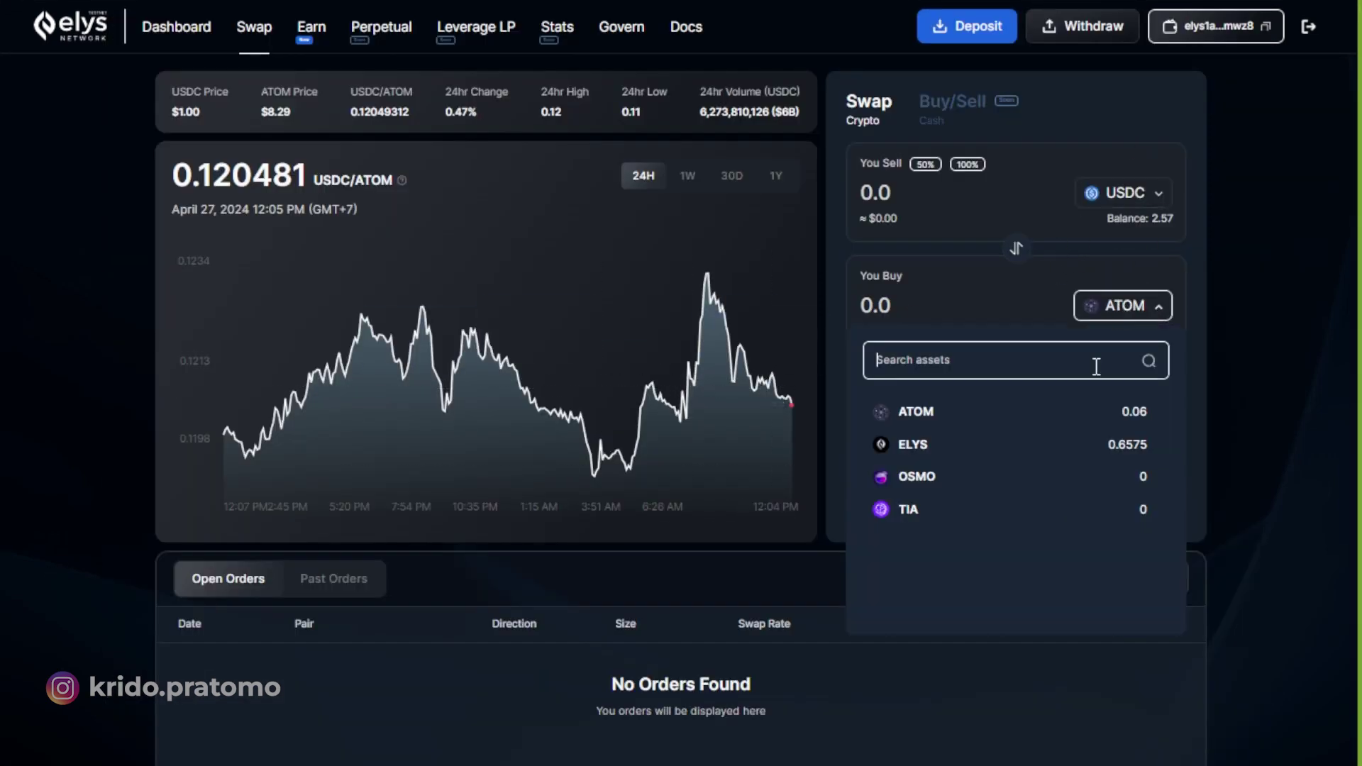
click(1052, 481)
click(983, 191)
text(0.5)
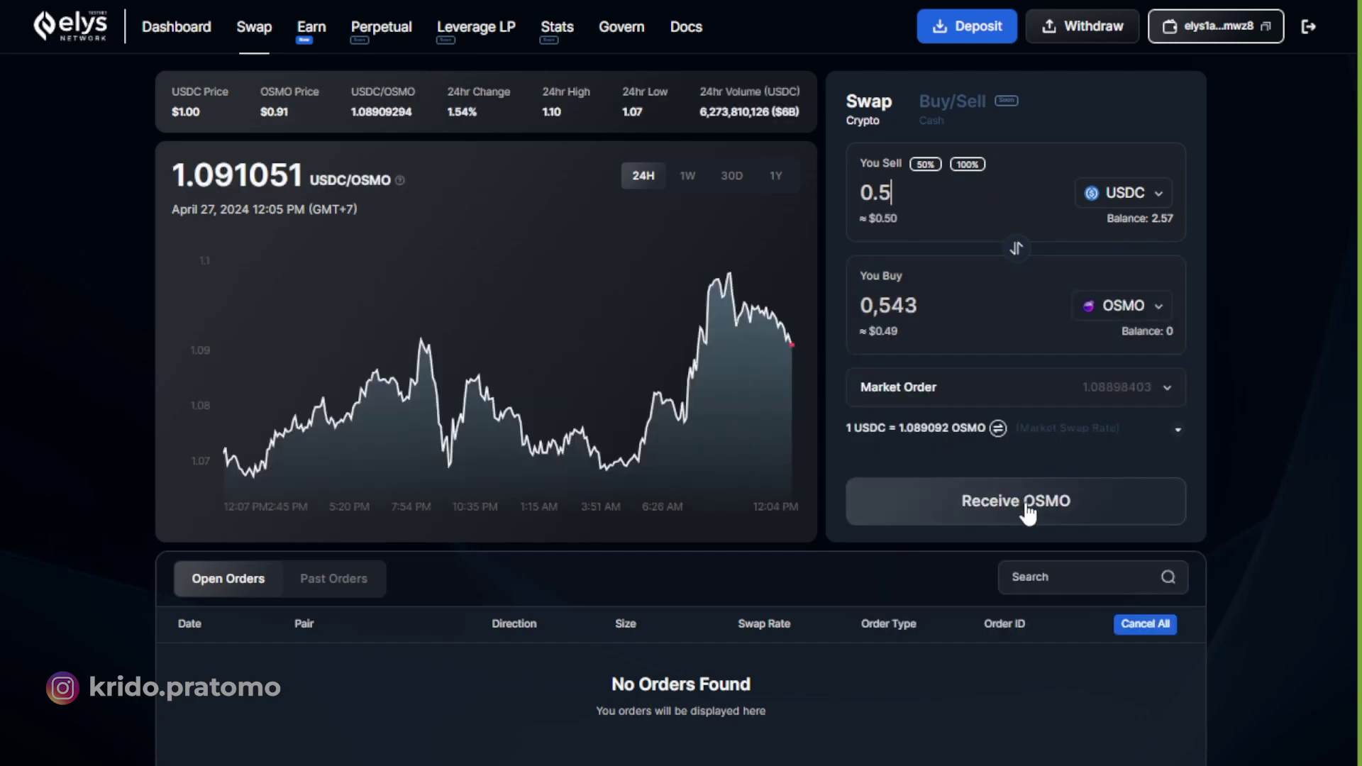
click(1026, 506)
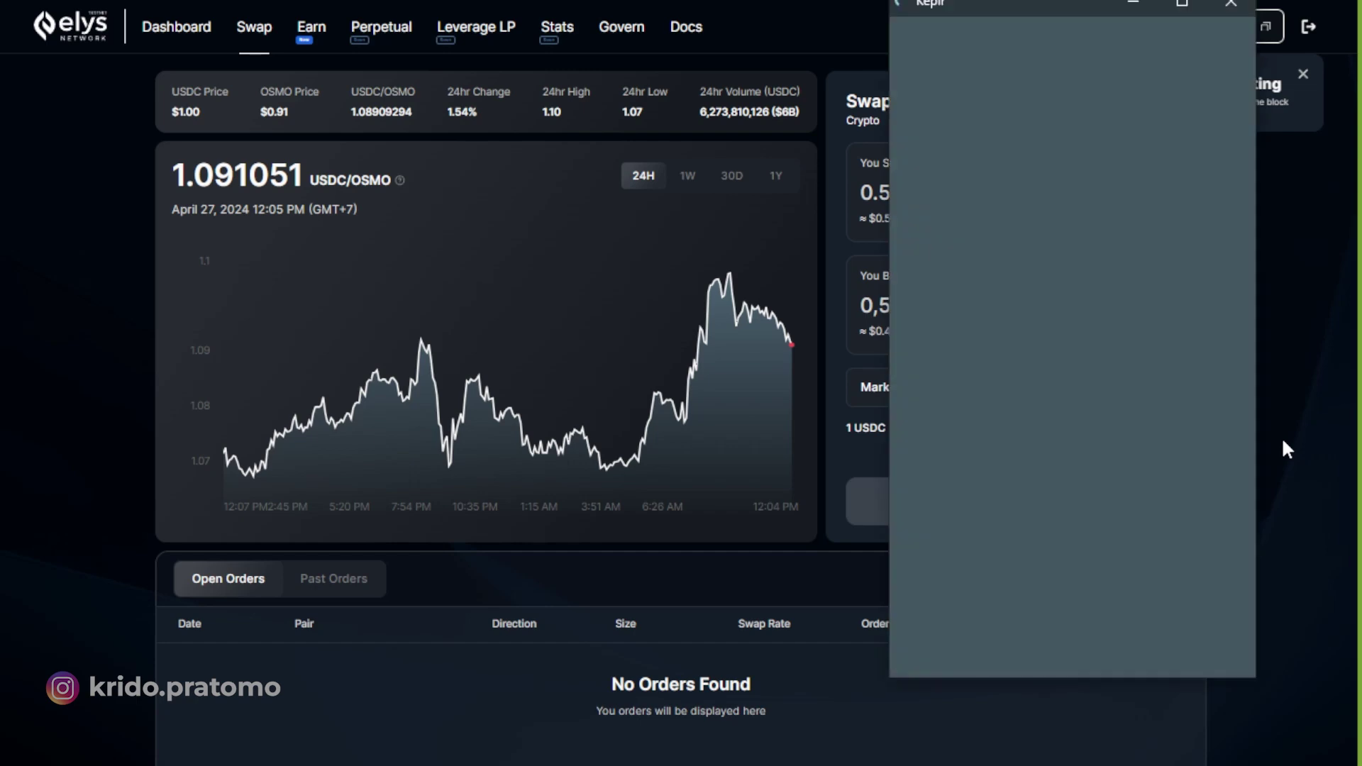
click(1111, 642)
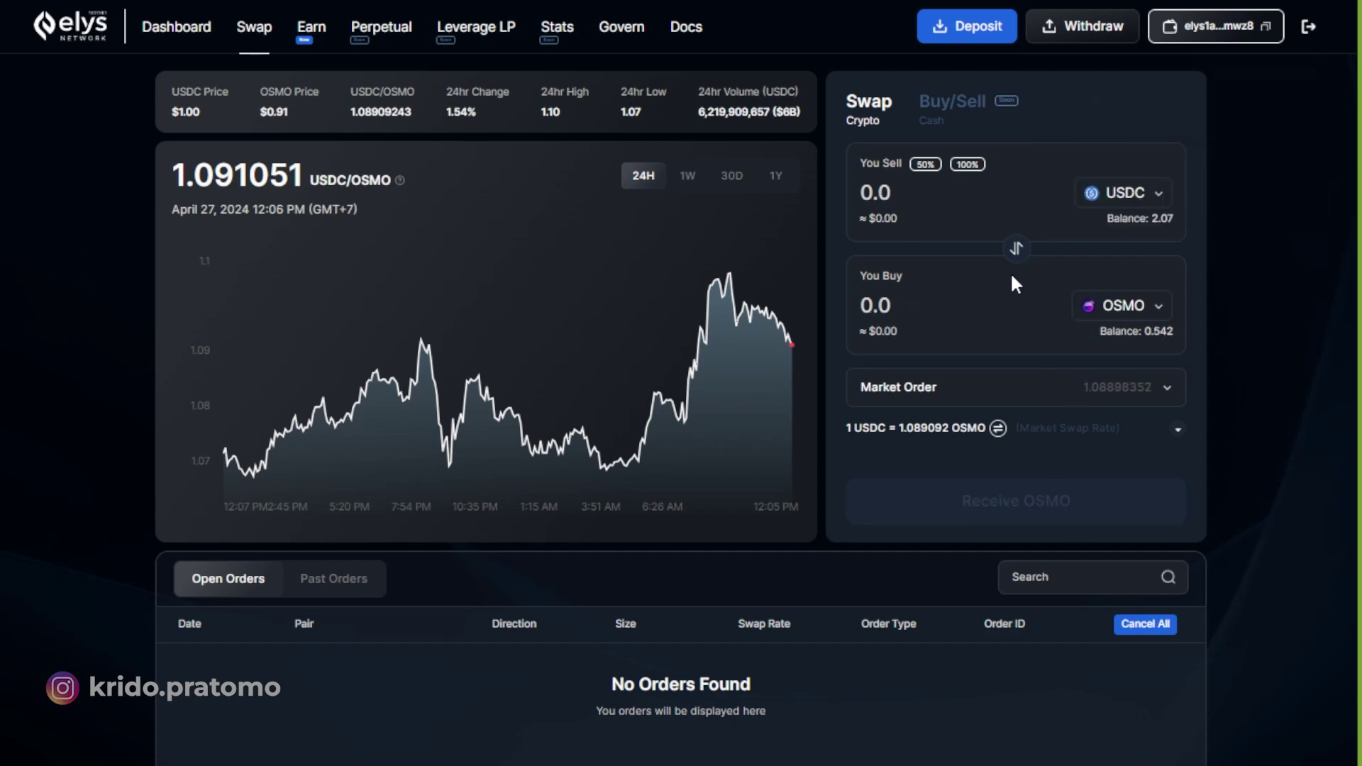
- Swap 0.5 USDC for TIA as a market order and approve the wallet transaction
click(1093, 305)
click(934, 509)
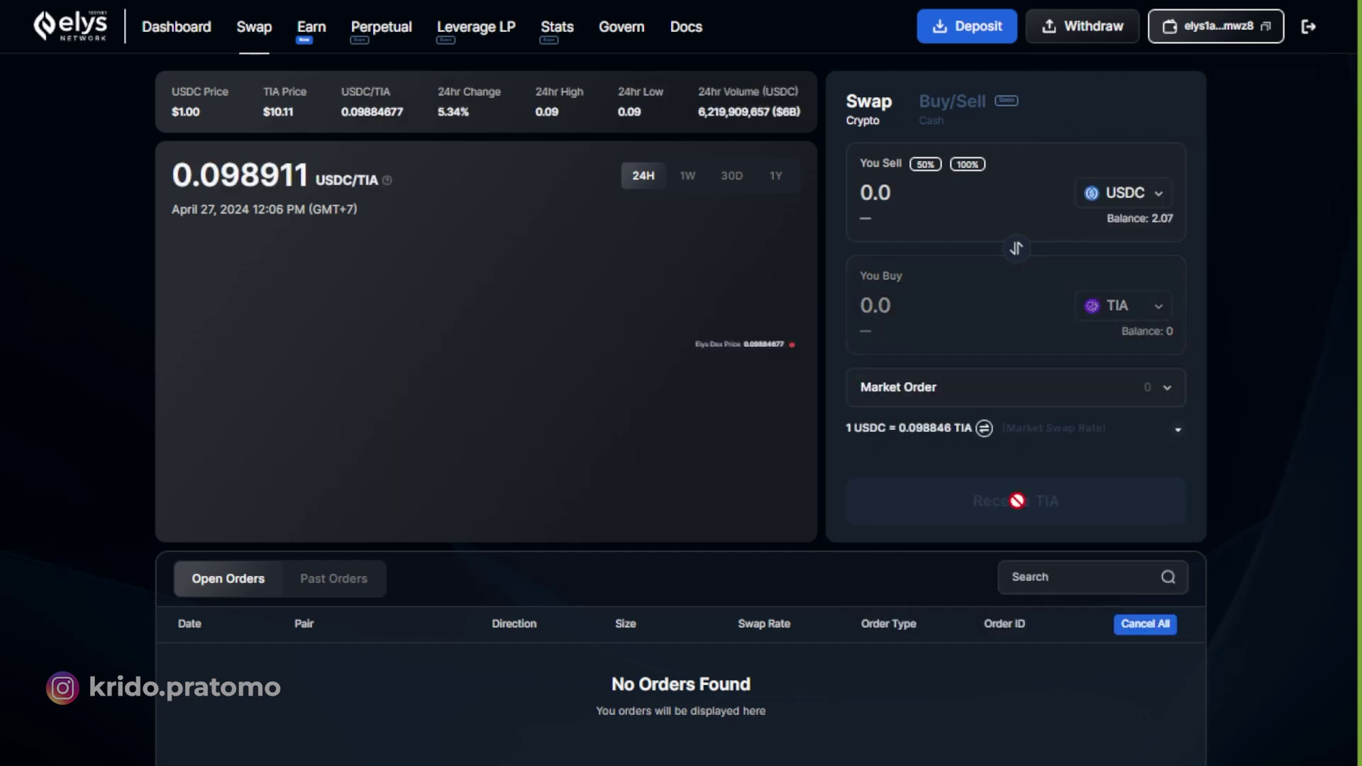
click(945, 204)
text(0.5)
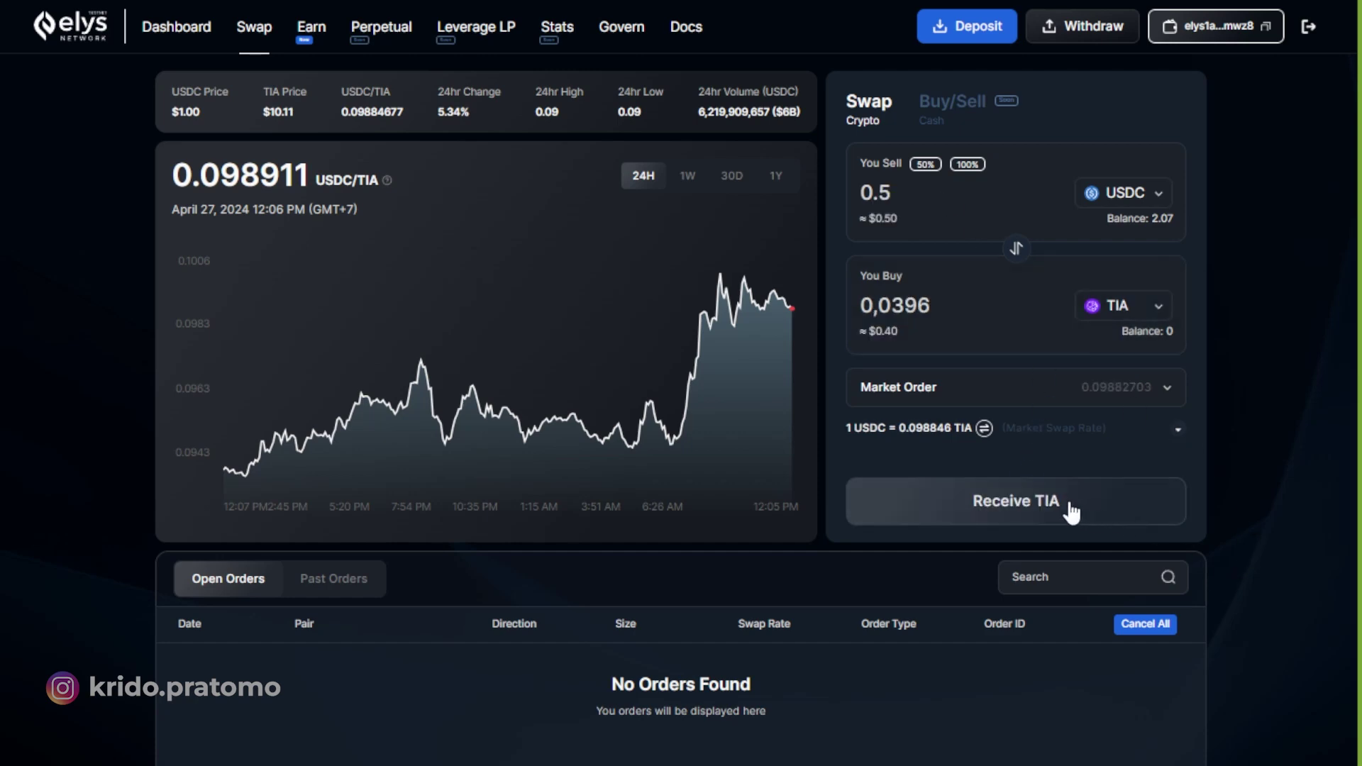
click(1072, 512)
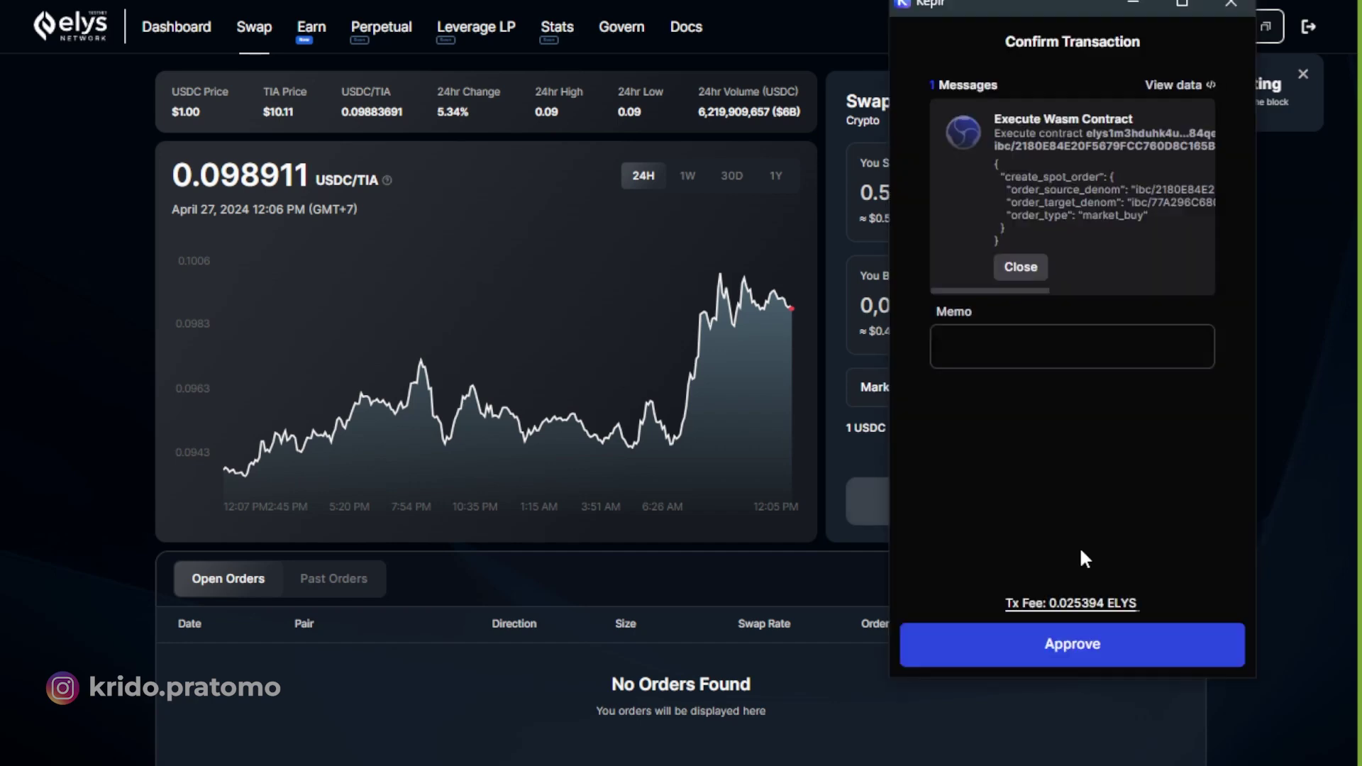
click(1089, 651)
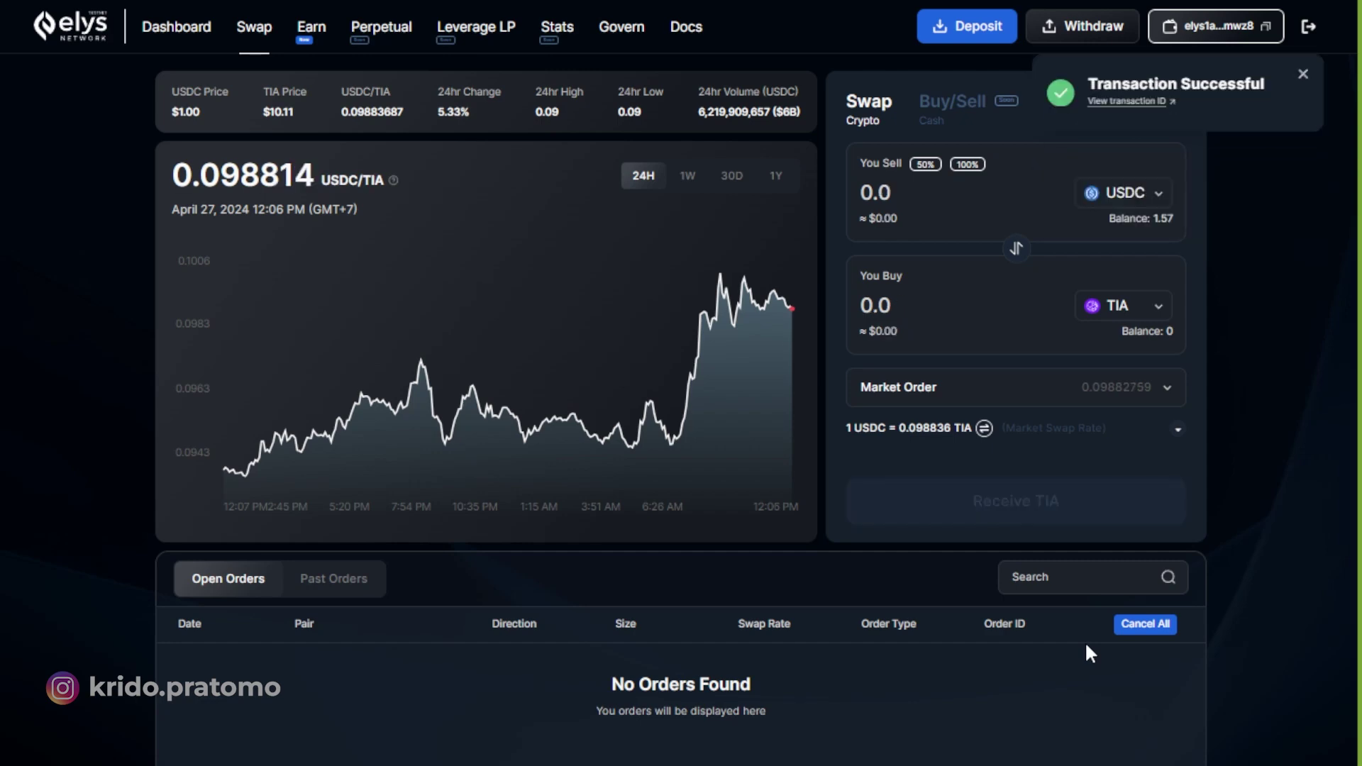
- Change the sold asset to ELYS, swap 0.01 ELYS for TIA and approve the wallet transaction
click(1126, 200)
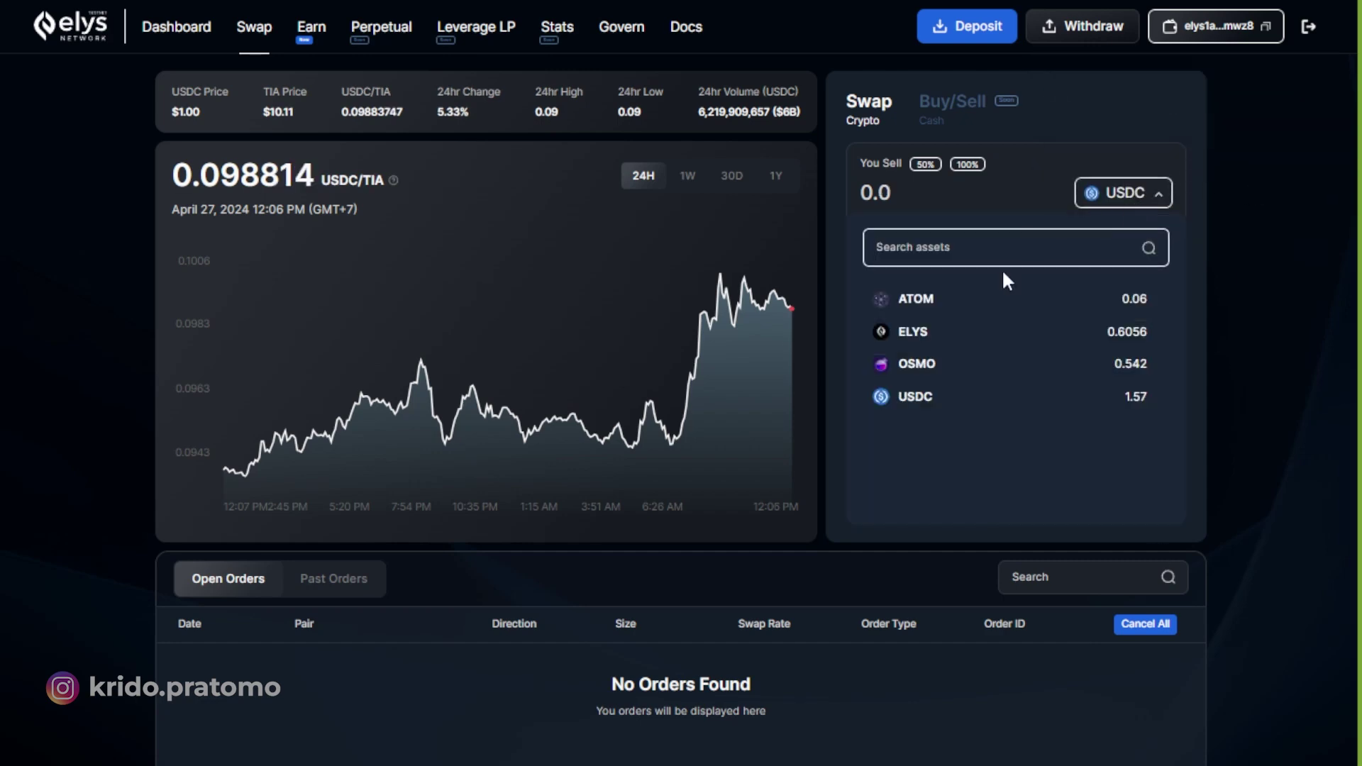
click(961, 330)
click(979, 193)
text(0.01)
click(1082, 503)
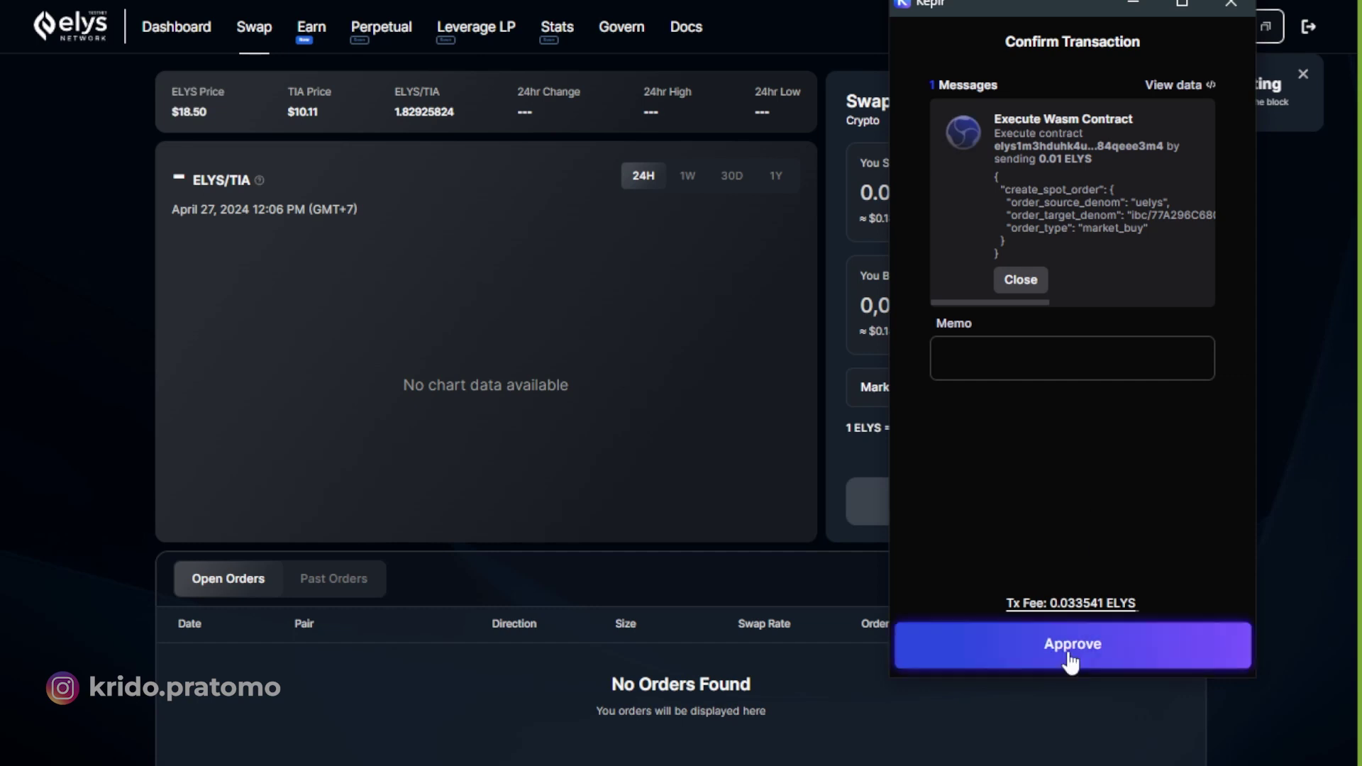
click(1071, 648)
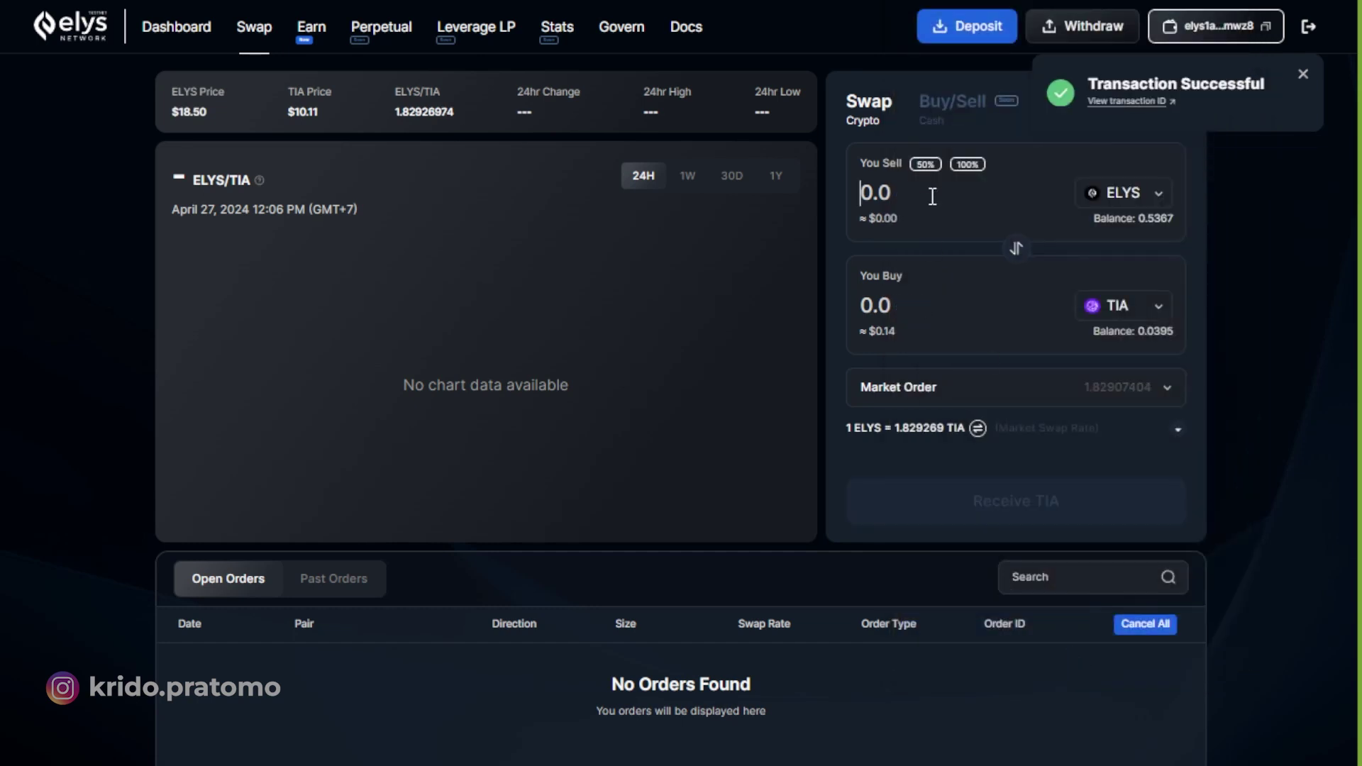
- Swap 0.01 ELYS for ATOM as a market order and approve the wallet transaction
text(0.01)
click(1113, 305)
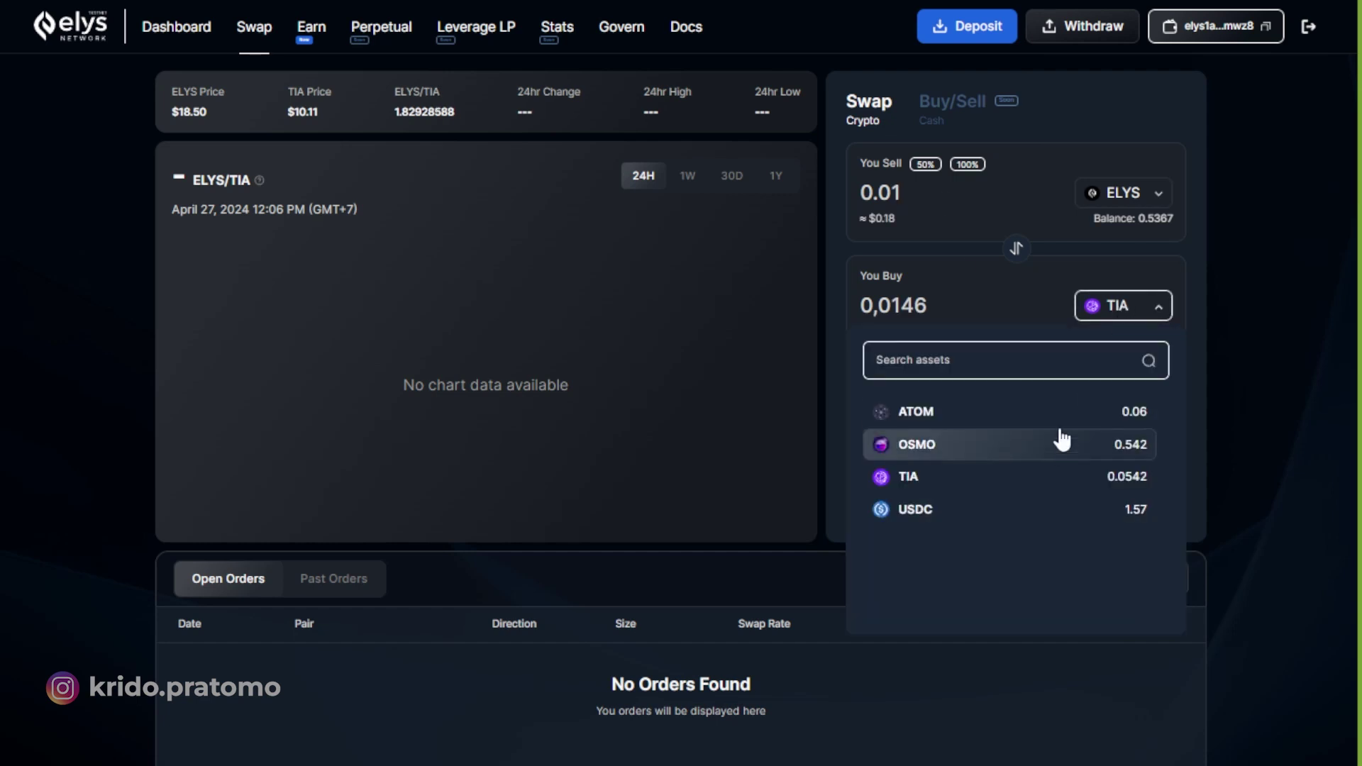
click(1048, 413)
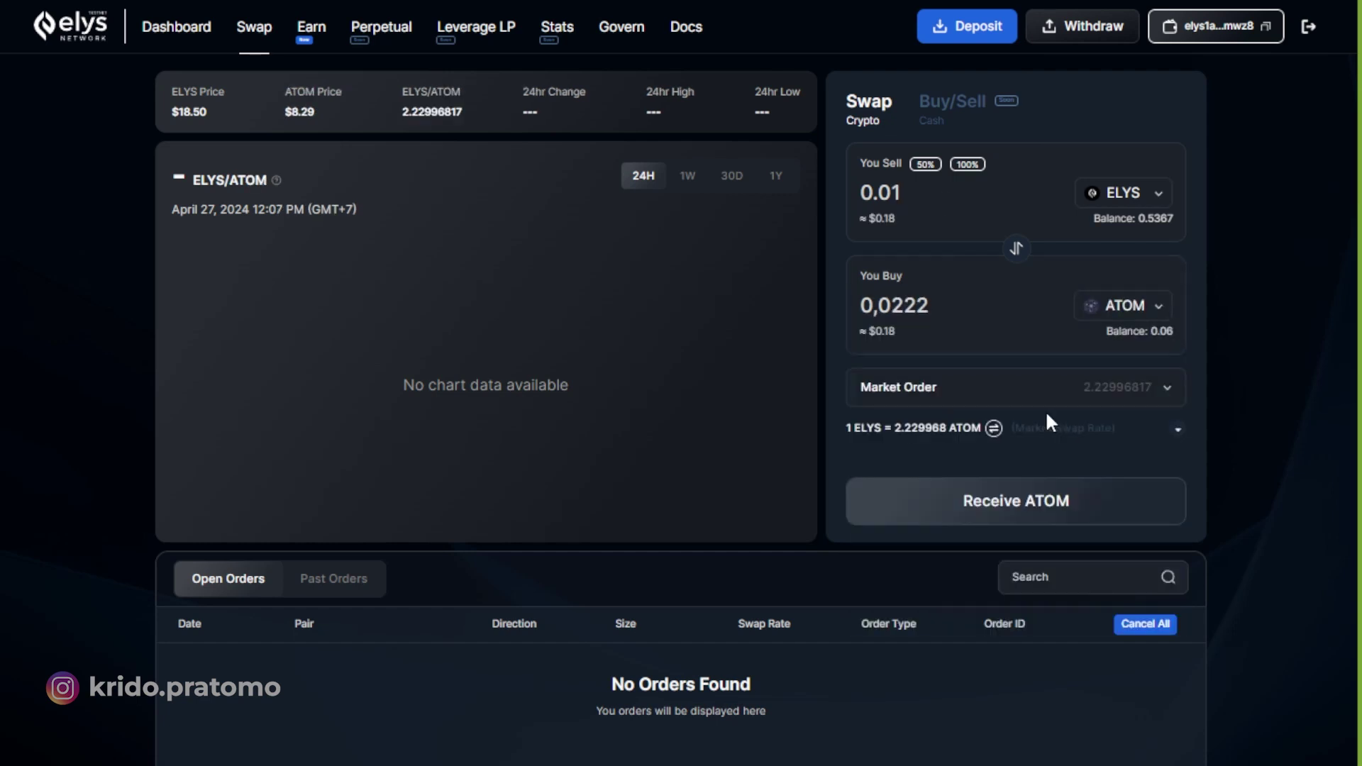
click(1023, 500)
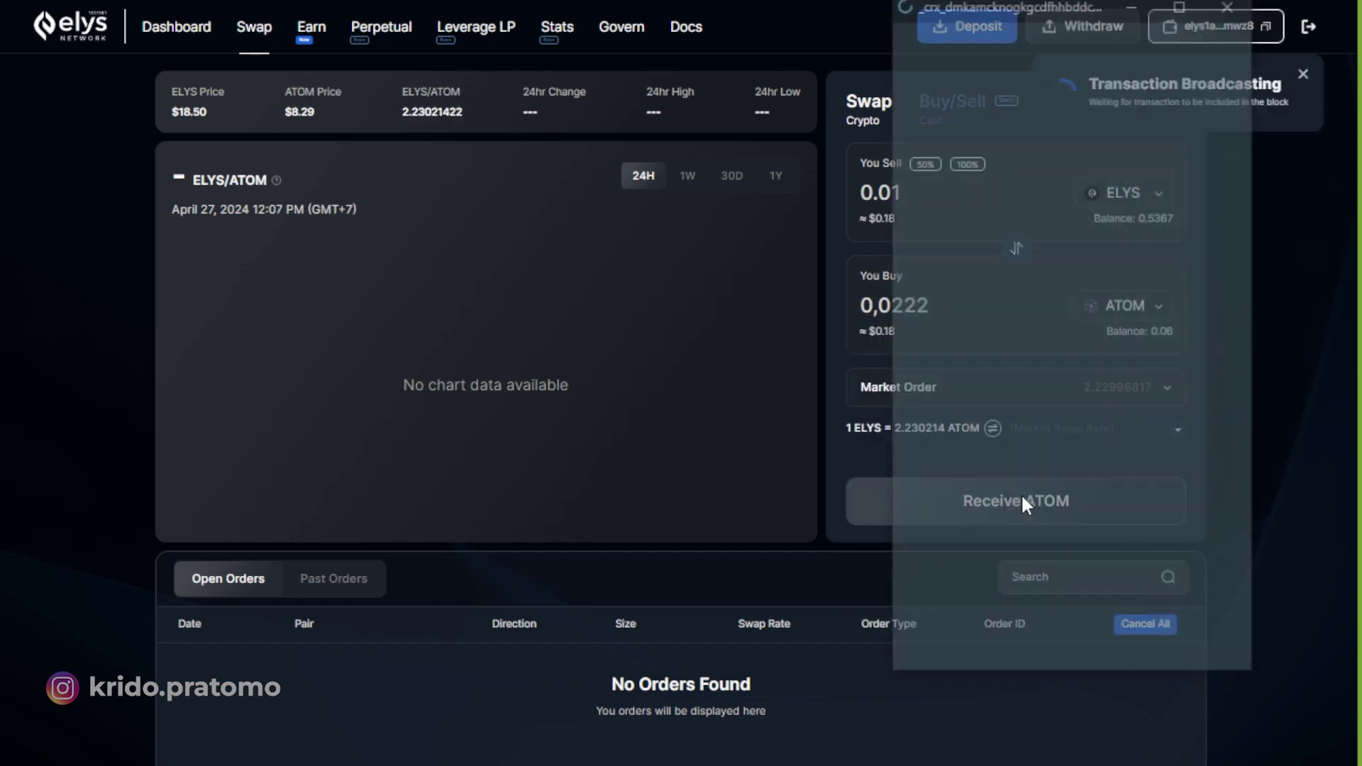
click(1067, 652)
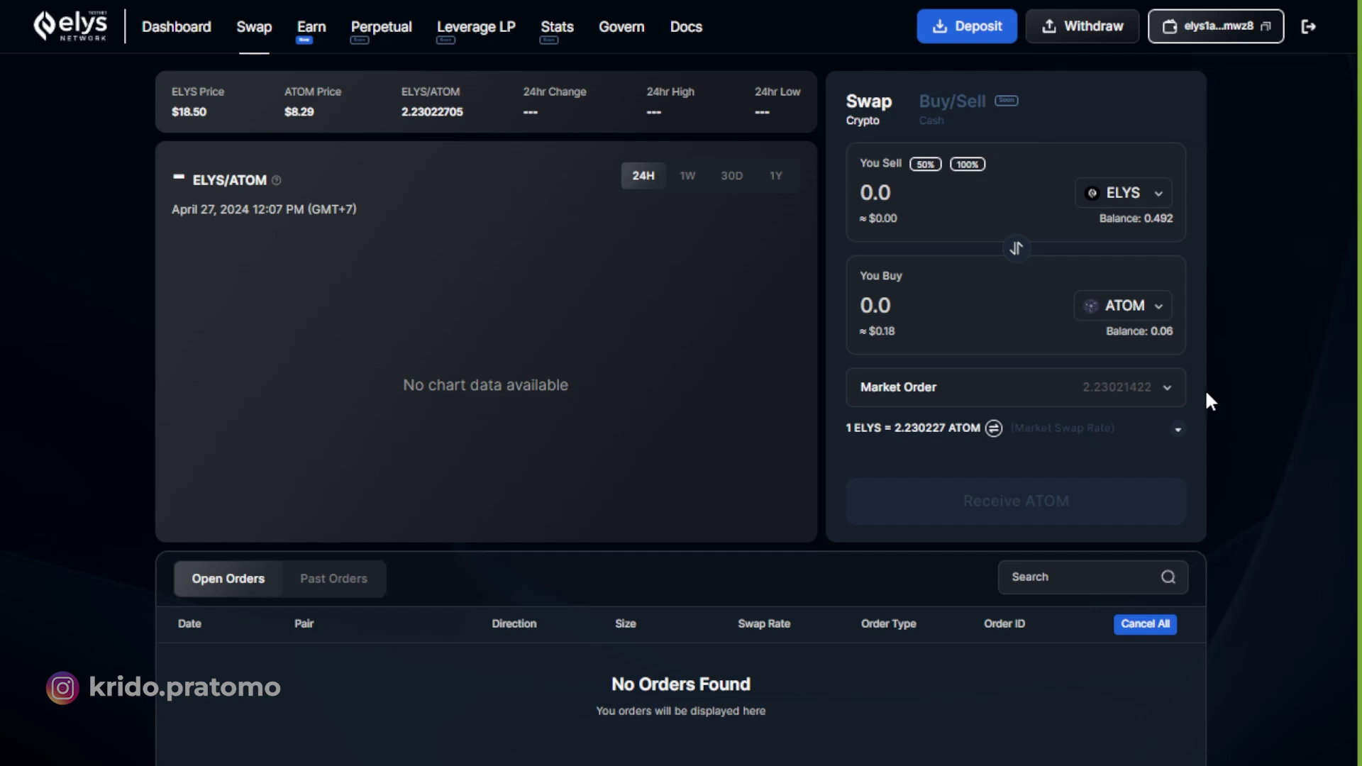
- Swap 0.01 ELYS for OSMO as a market order and approve the wallet transaction
click(1130, 311)
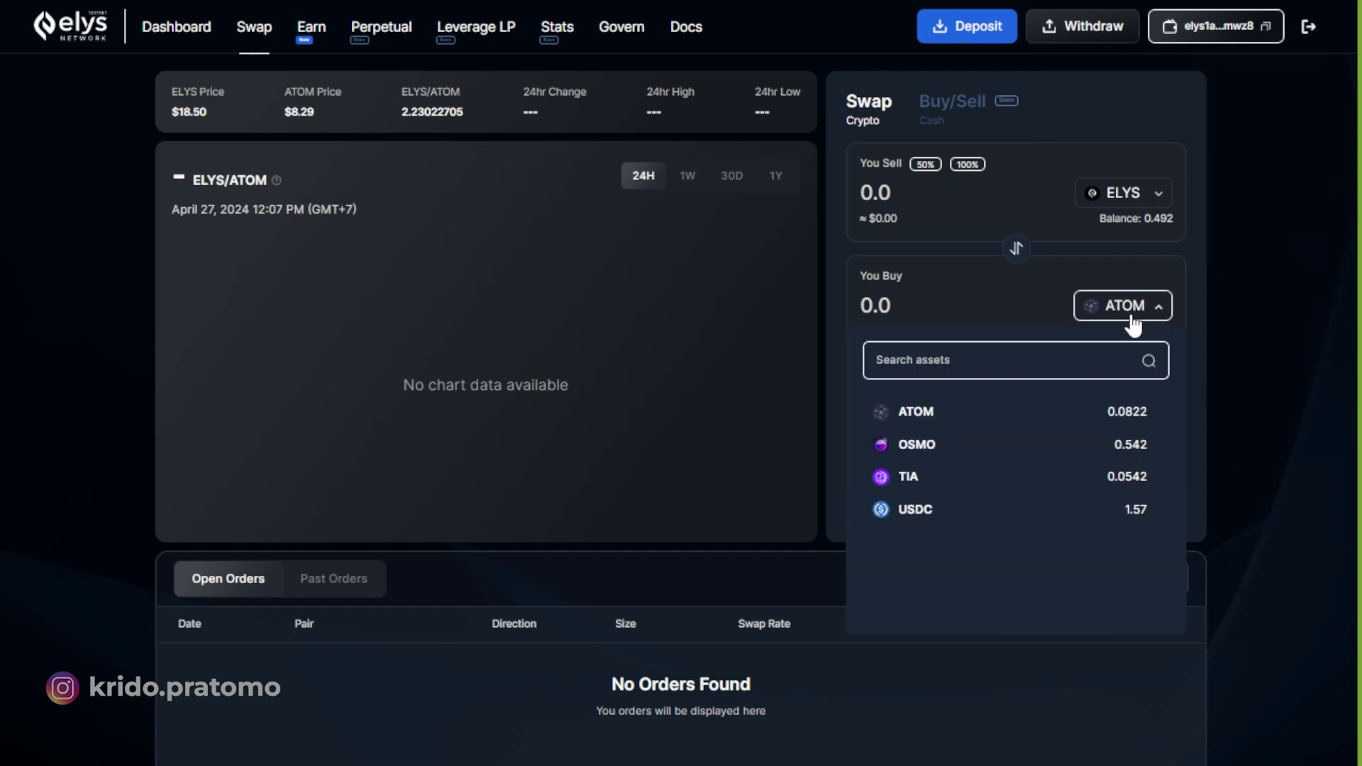
click(1071, 446)
click(939, 205)
text(0.01)
click(1004, 502)
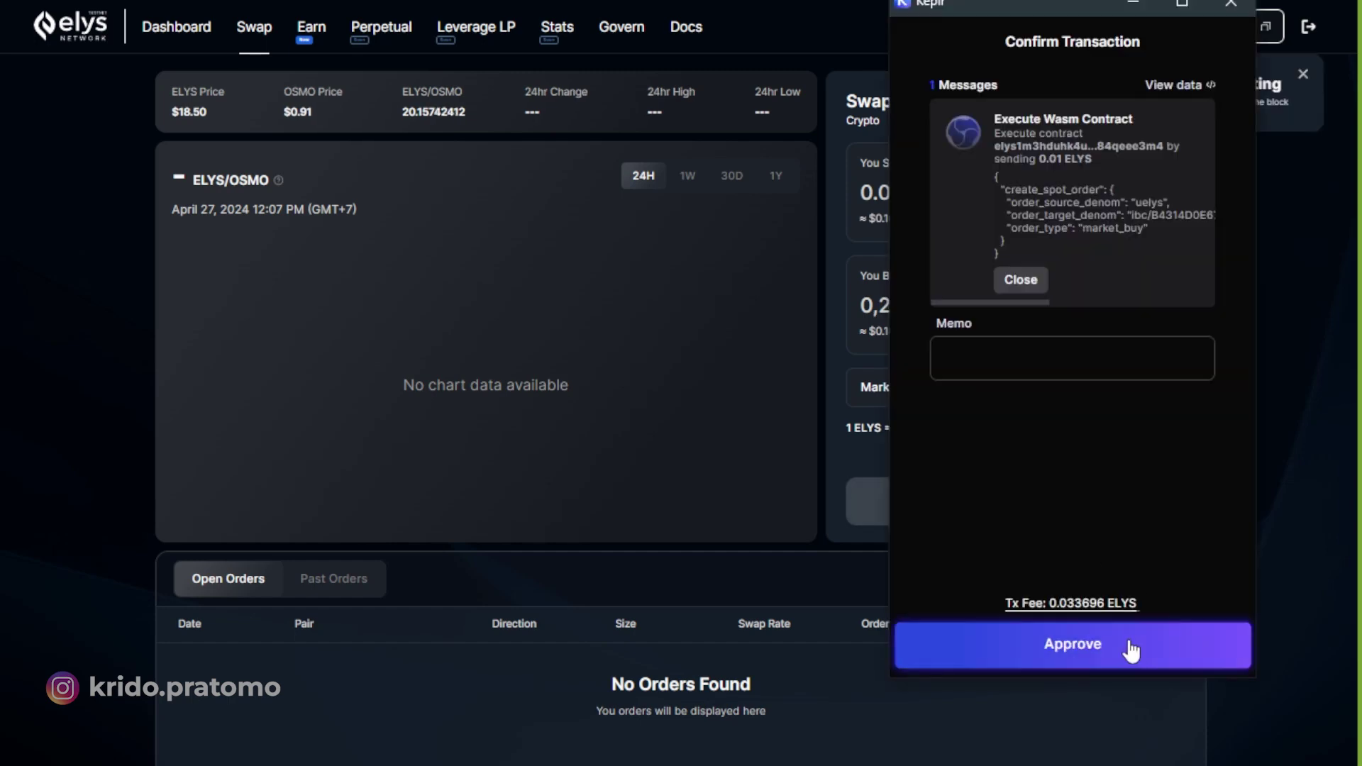
click(1131, 648)
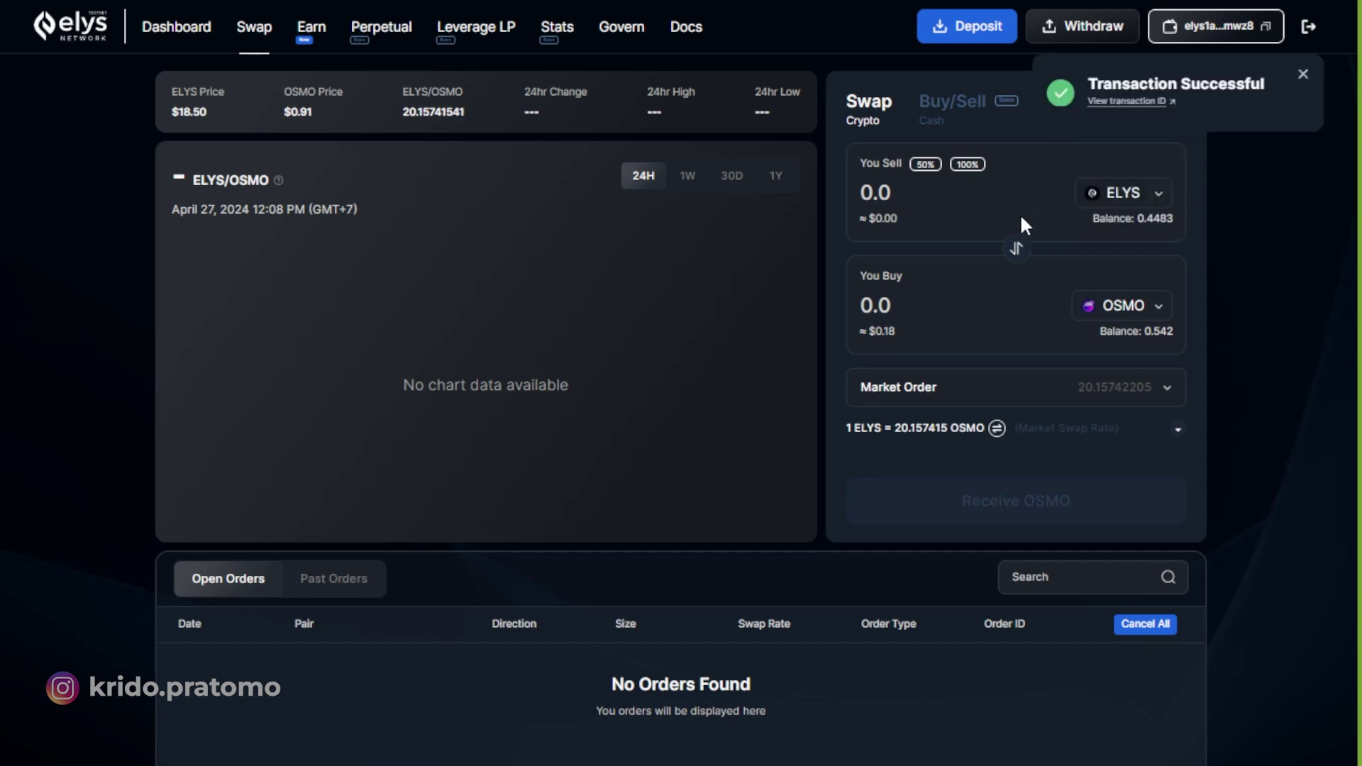
- Swap 0.01 ELYS for USDC as a market order and approve the wallet transaction
click(1002, 192)
text(0.01)
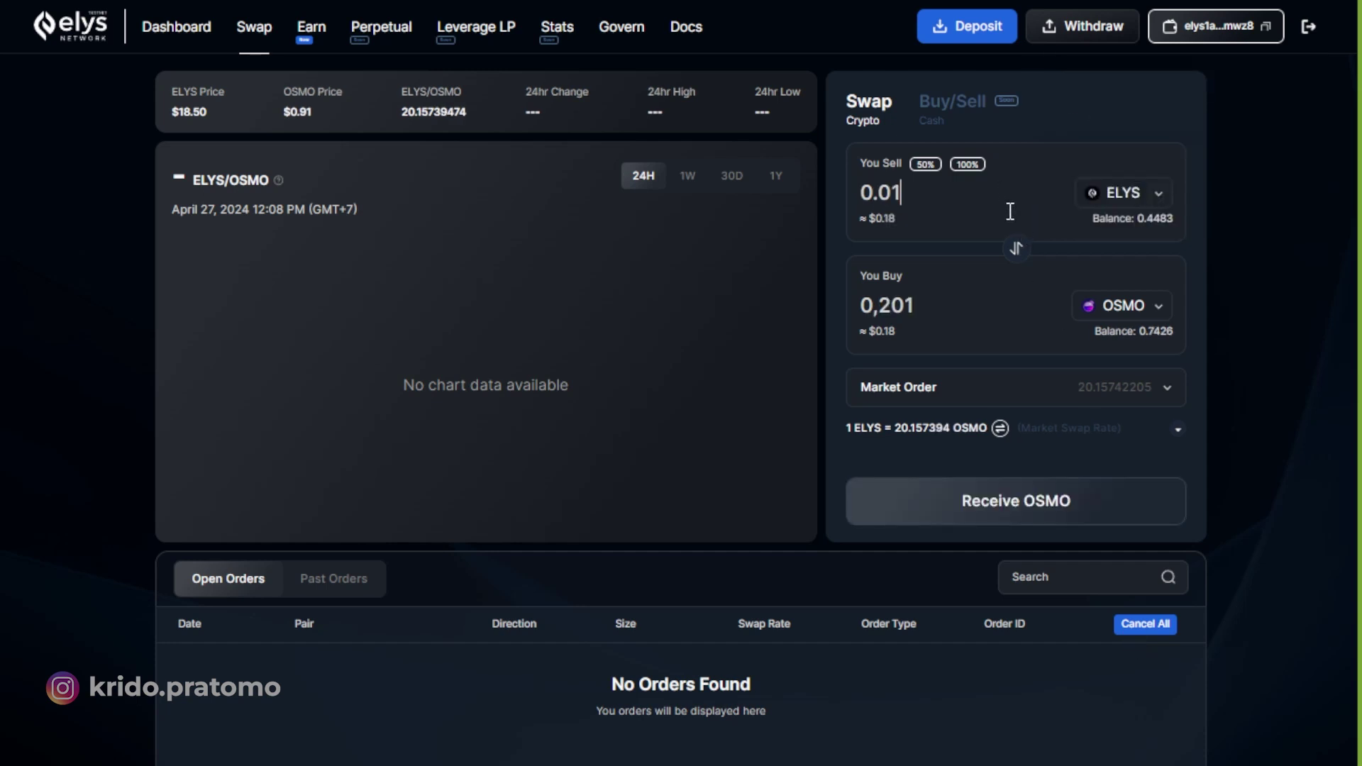
click(1111, 306)
click(1070, 508)
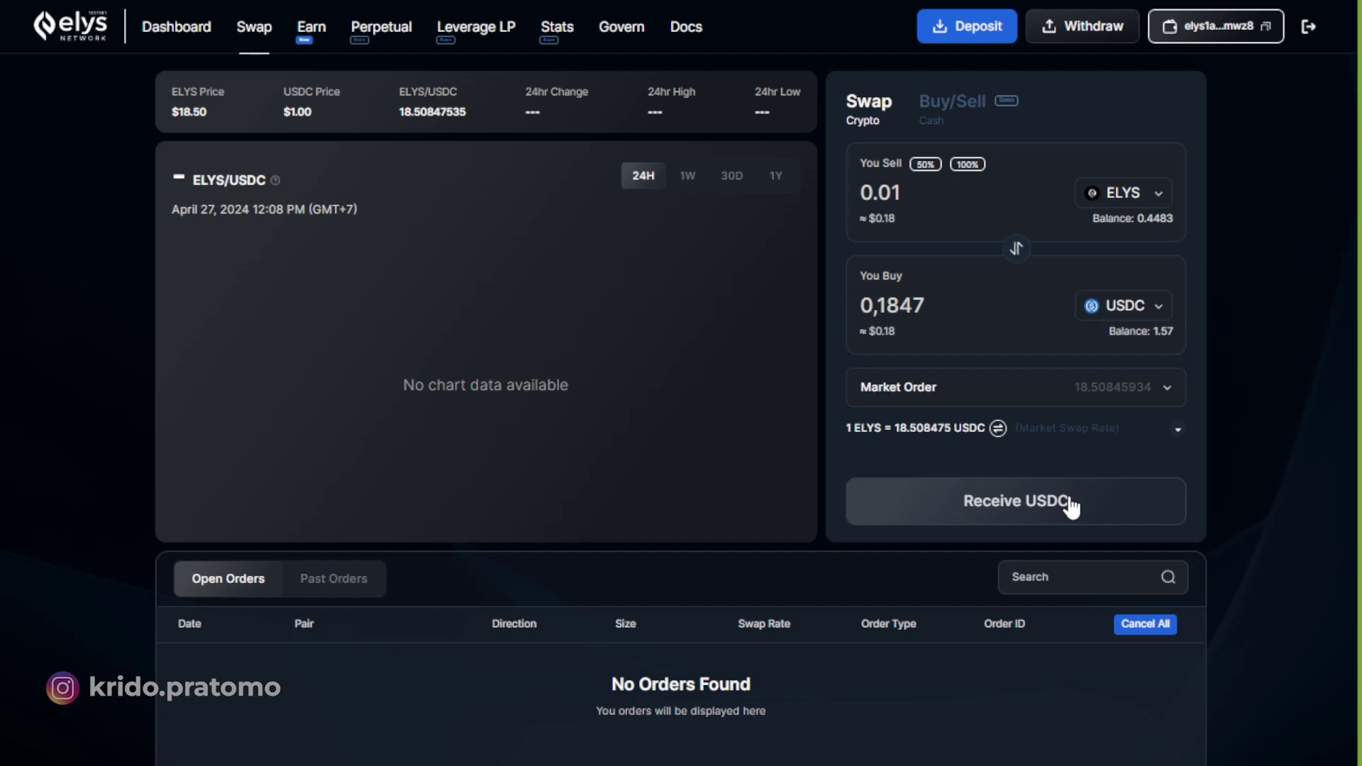
click(1072, 506)
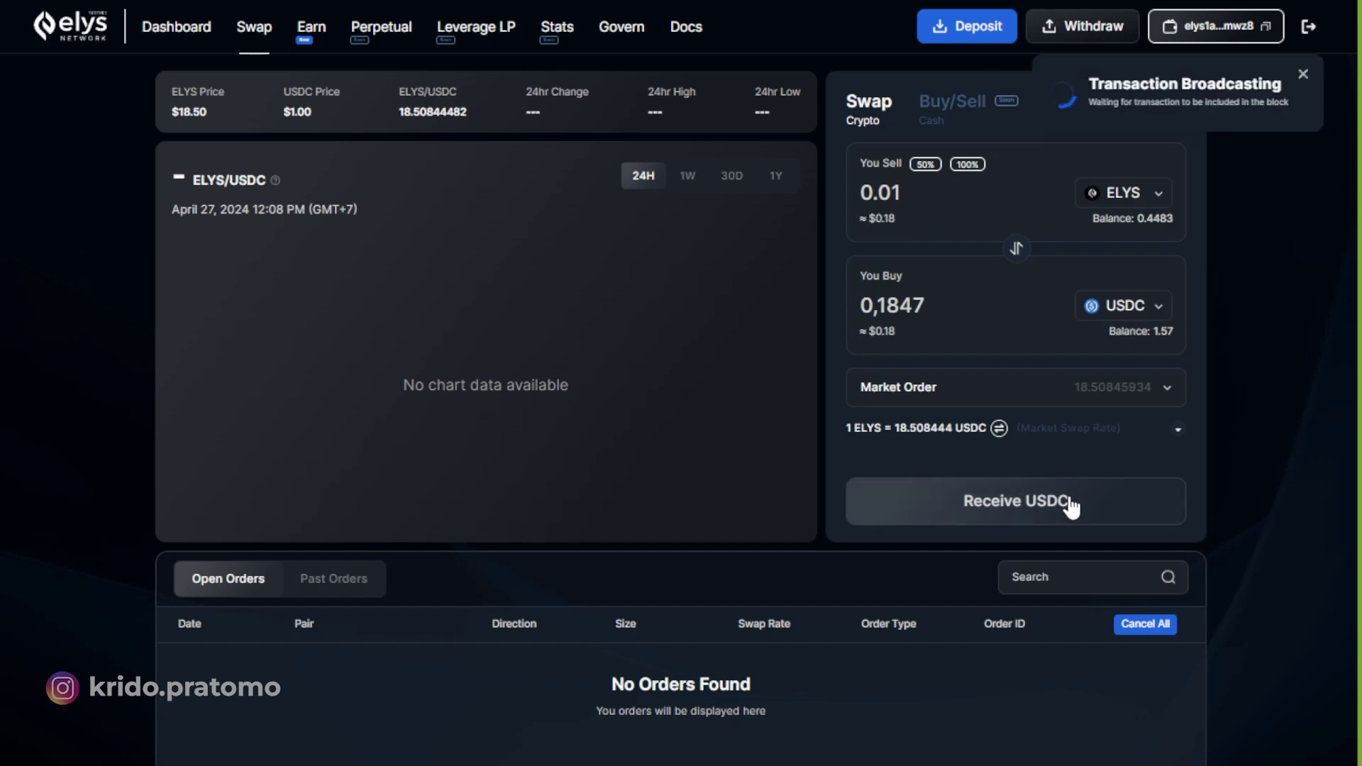
click(1048, 653)
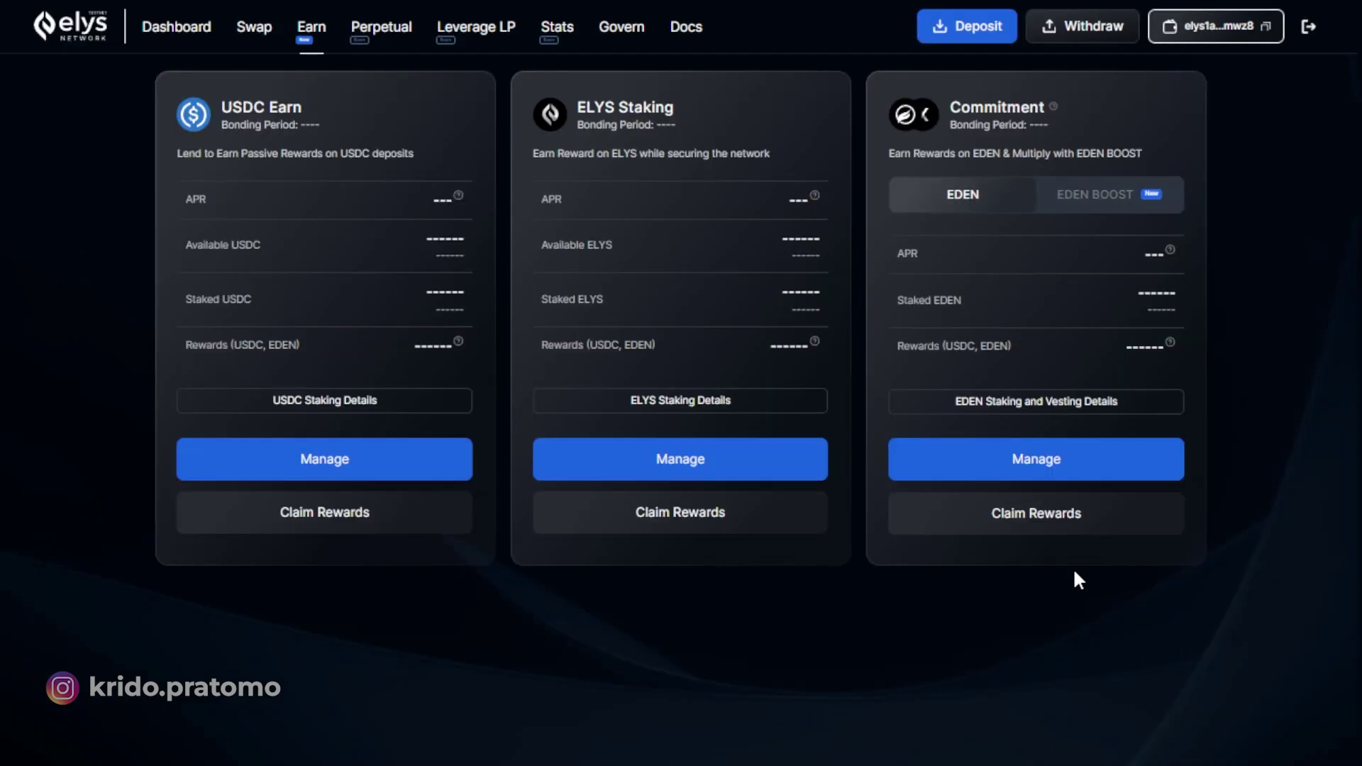
- Stake 1 USDC in the USDC Earn program and approve the wallet transaction
click(365, 457)
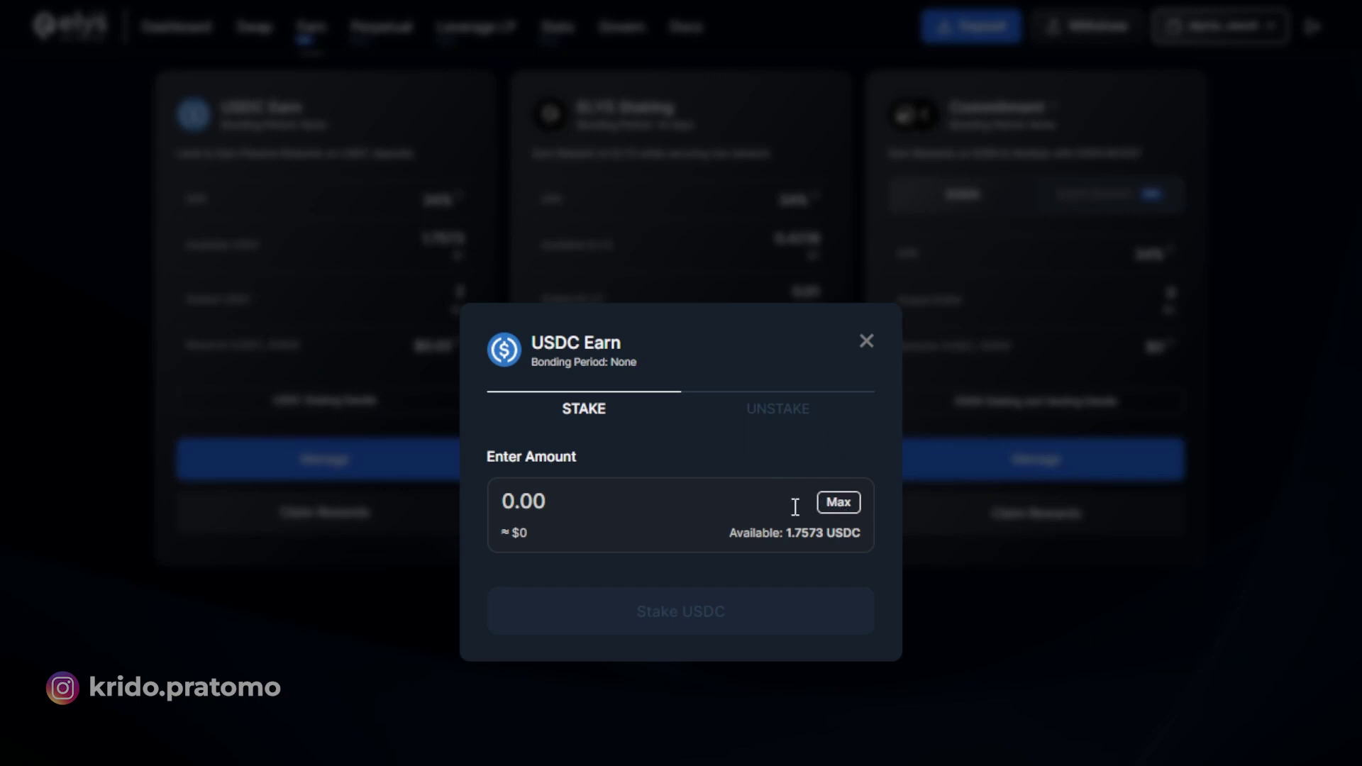
text(1)
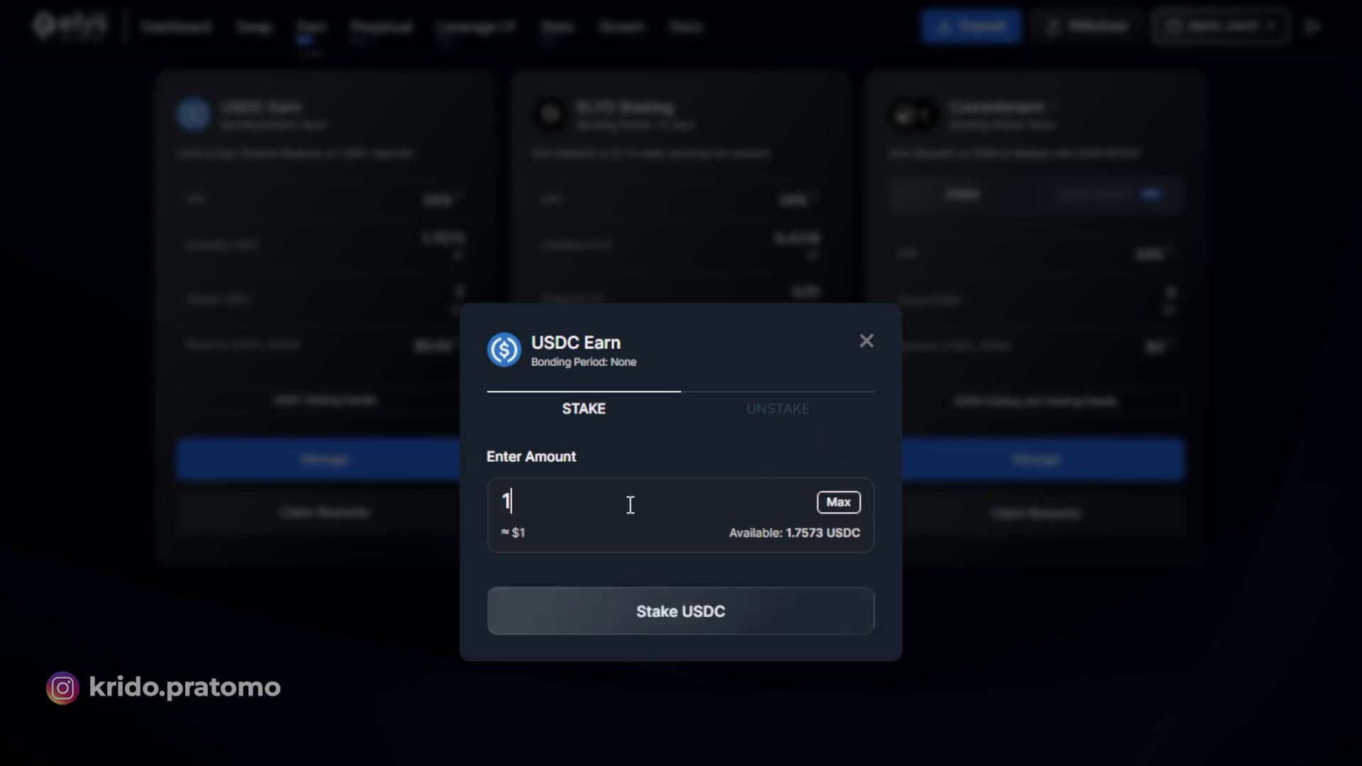
click(651, 615)
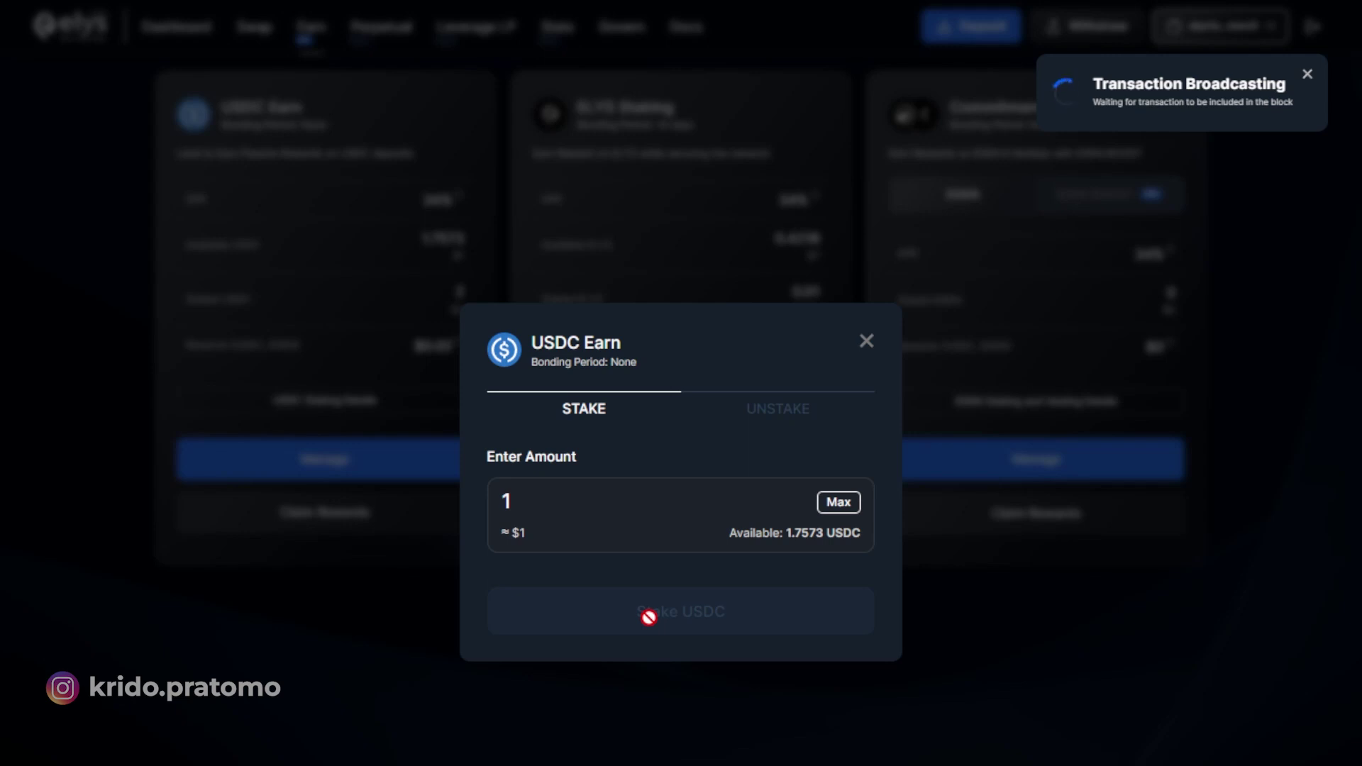
click(1020, 662)
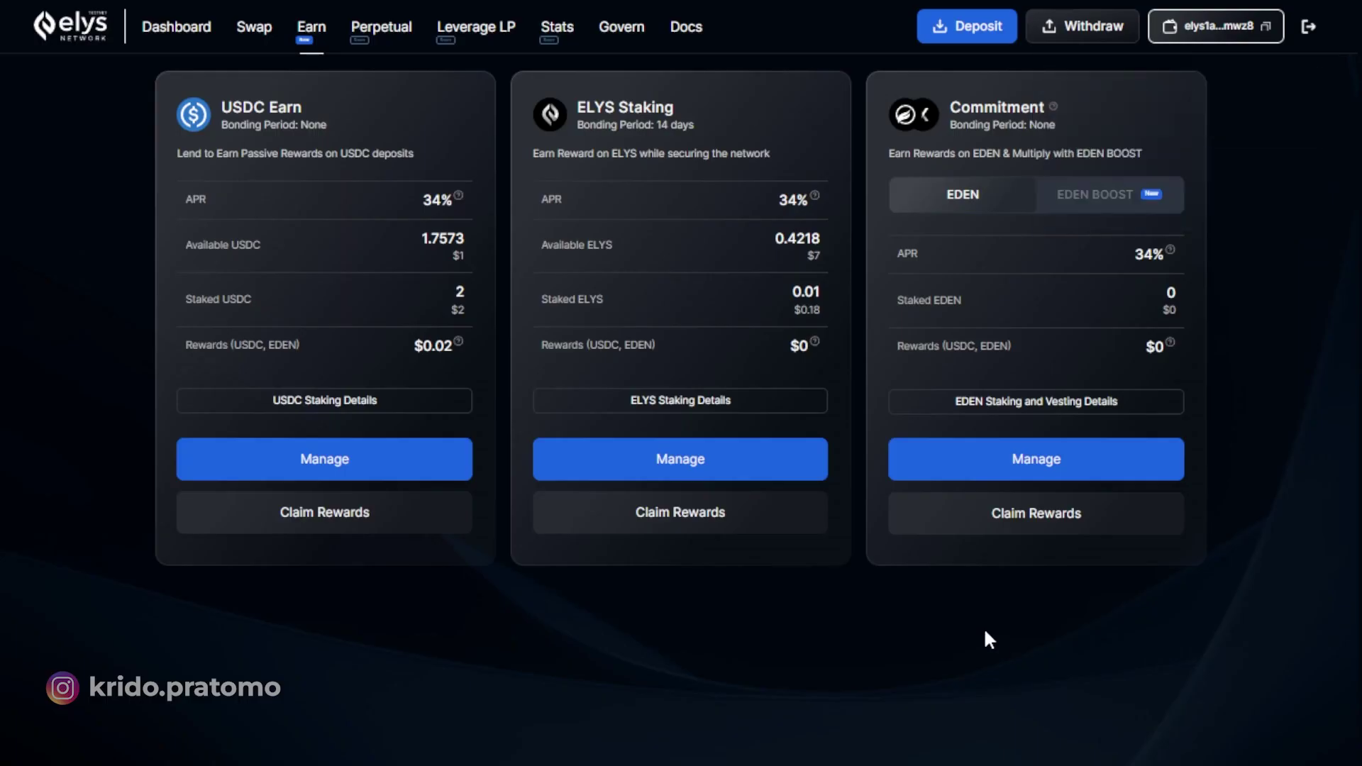
- Stake 0.1 ELYS with the SPT-NODE validator and approve the wallet transaction
click(683, 460)
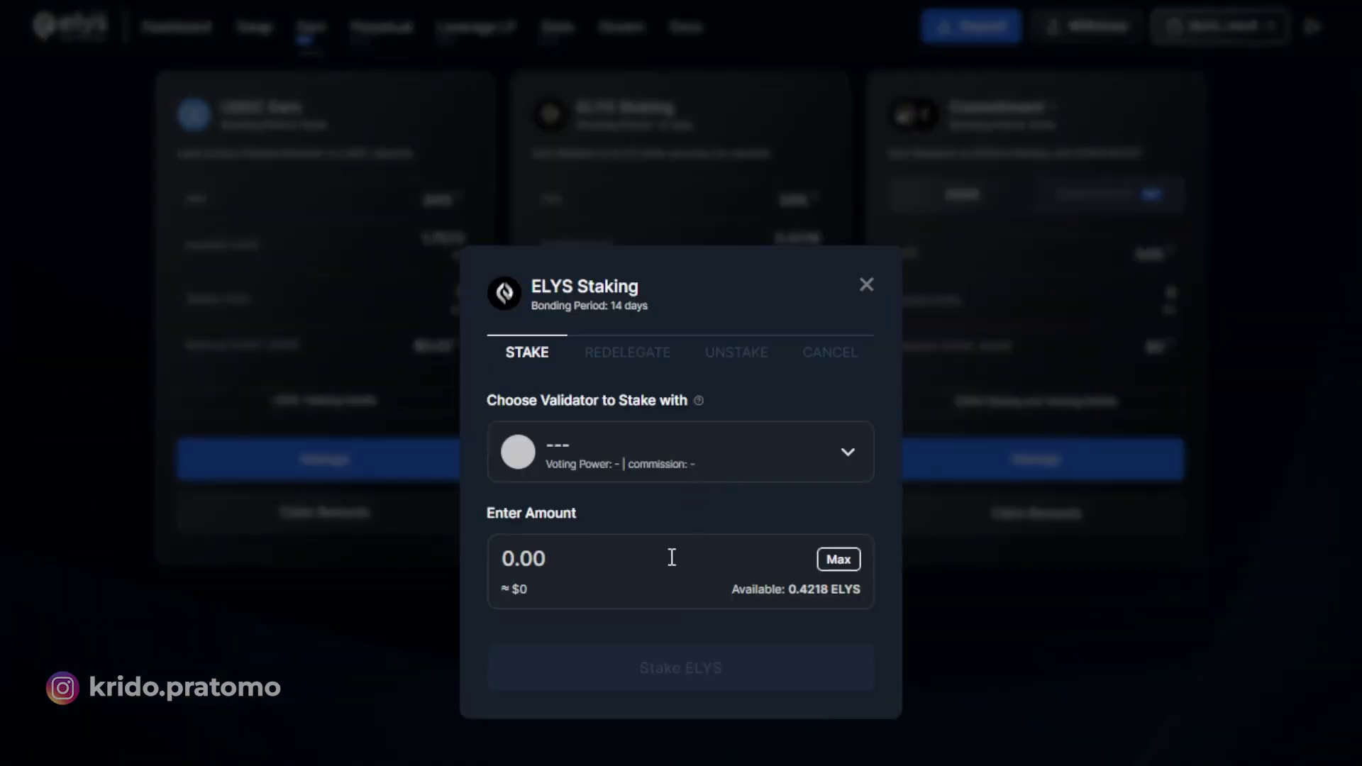
click(611, 558)
text(0.1)
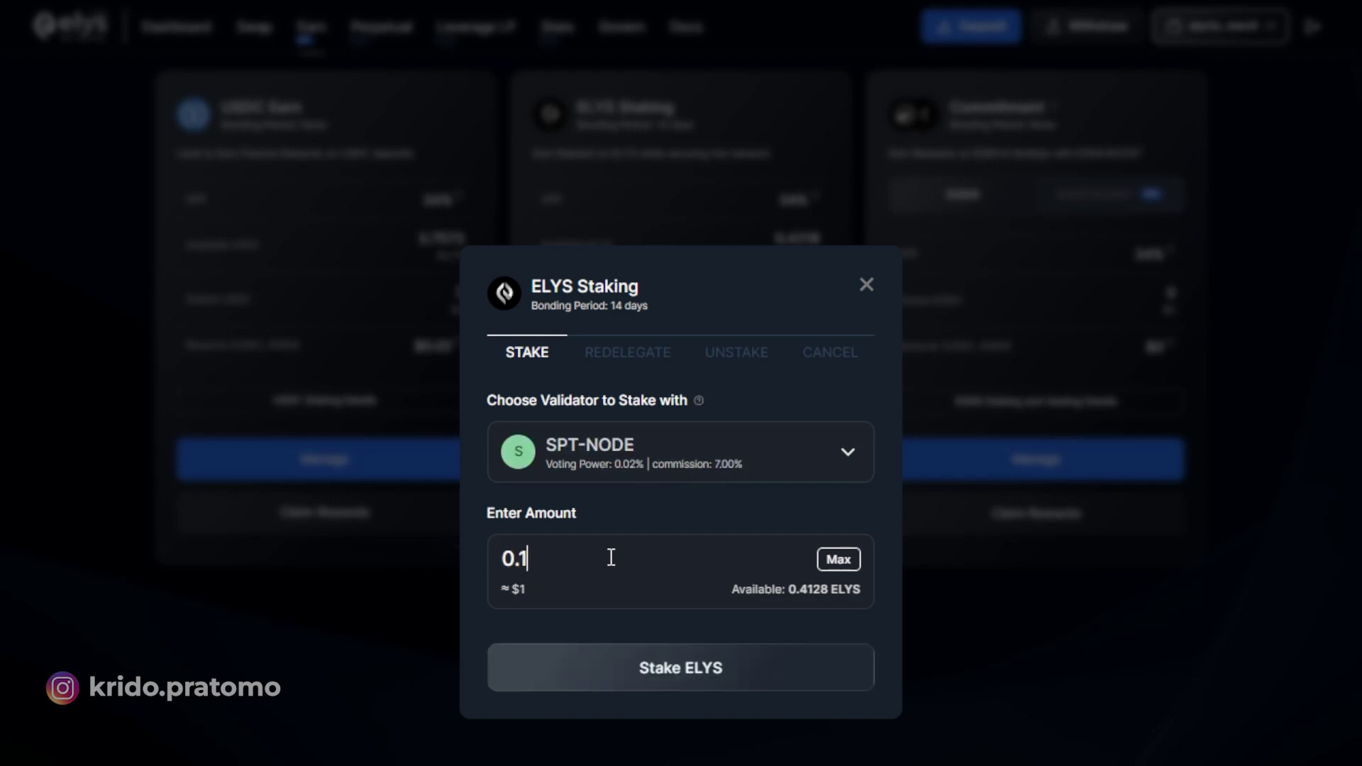
click(824, 465)
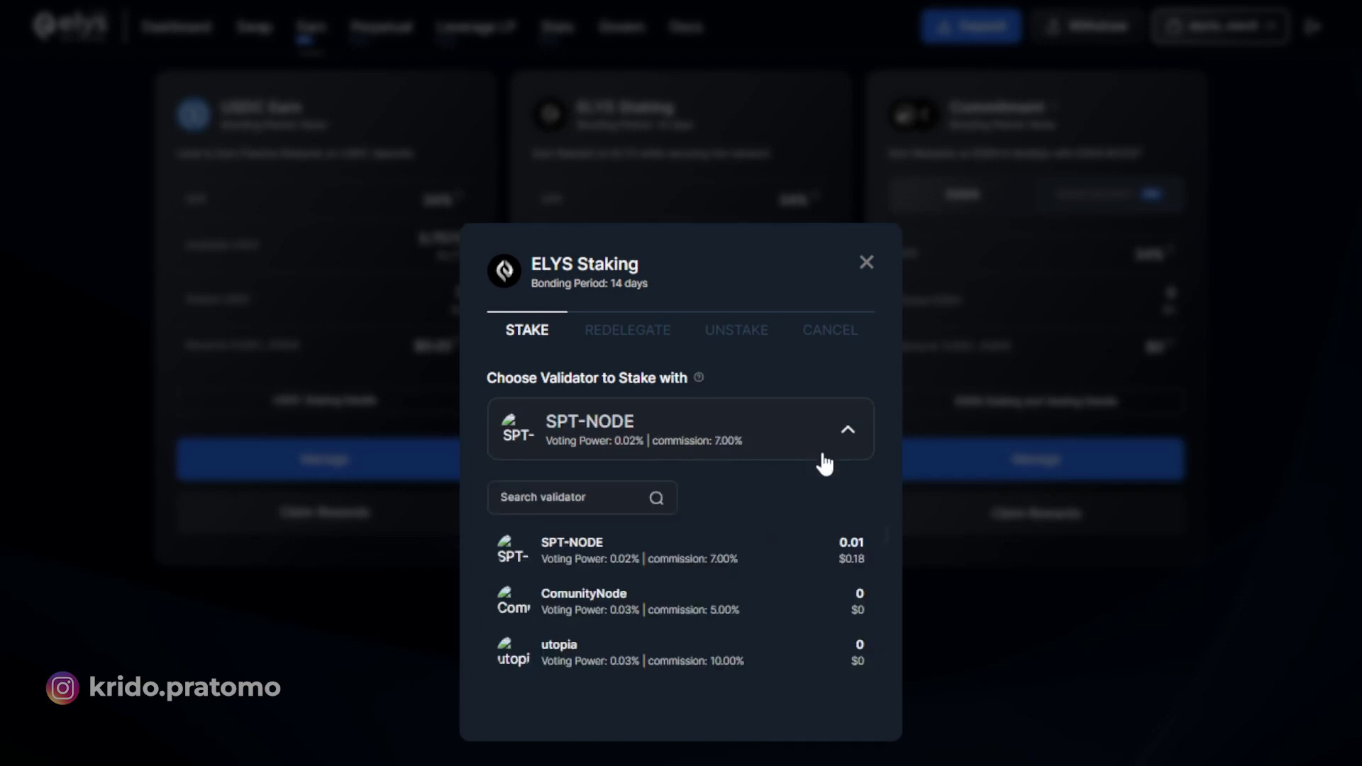
click(674, 572)
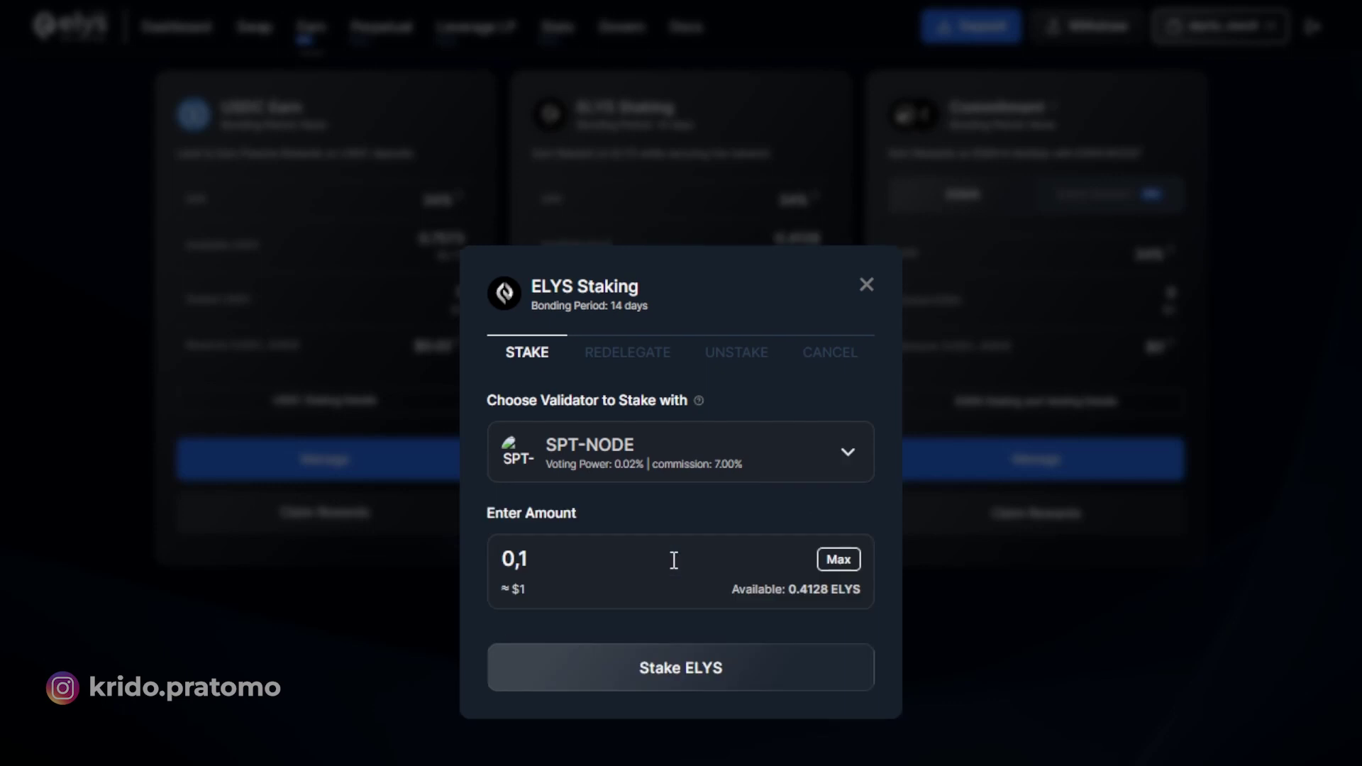
click(674, 667)
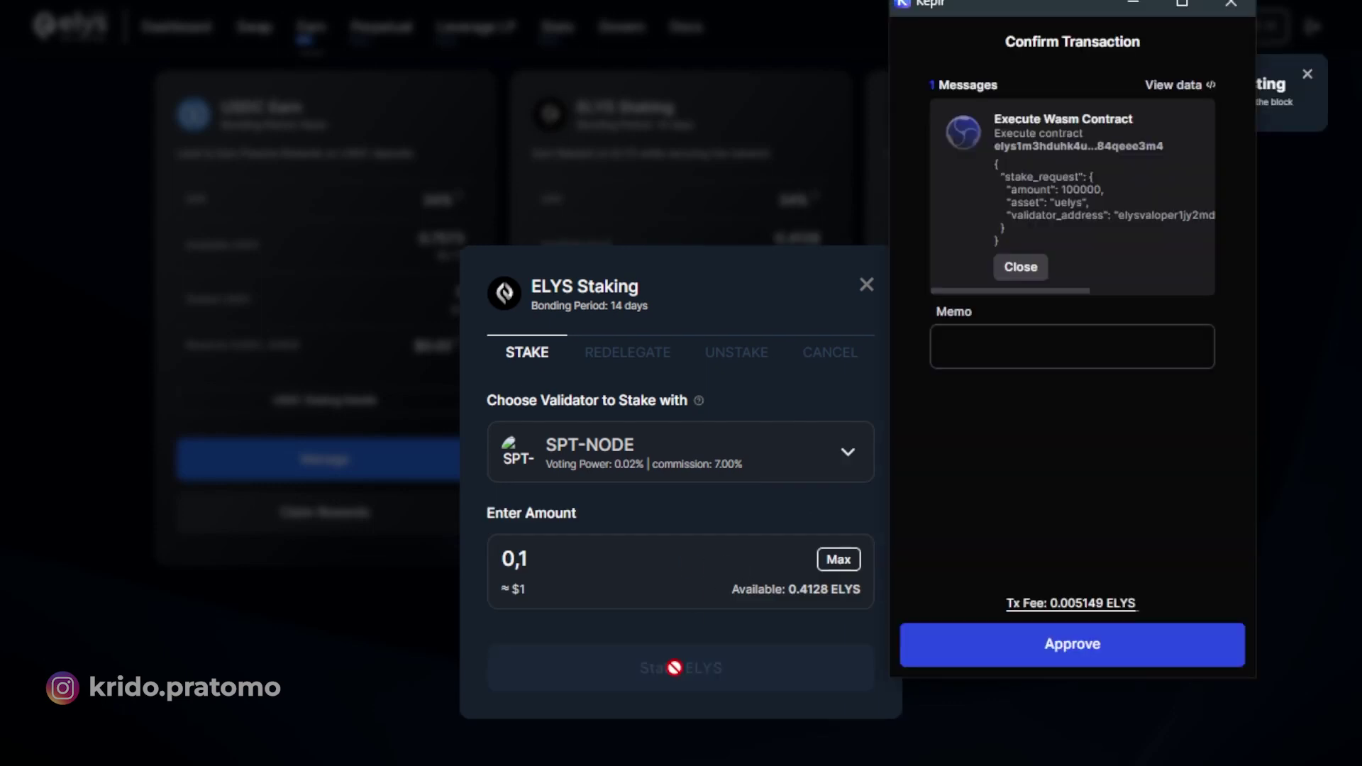
click(968, 656)
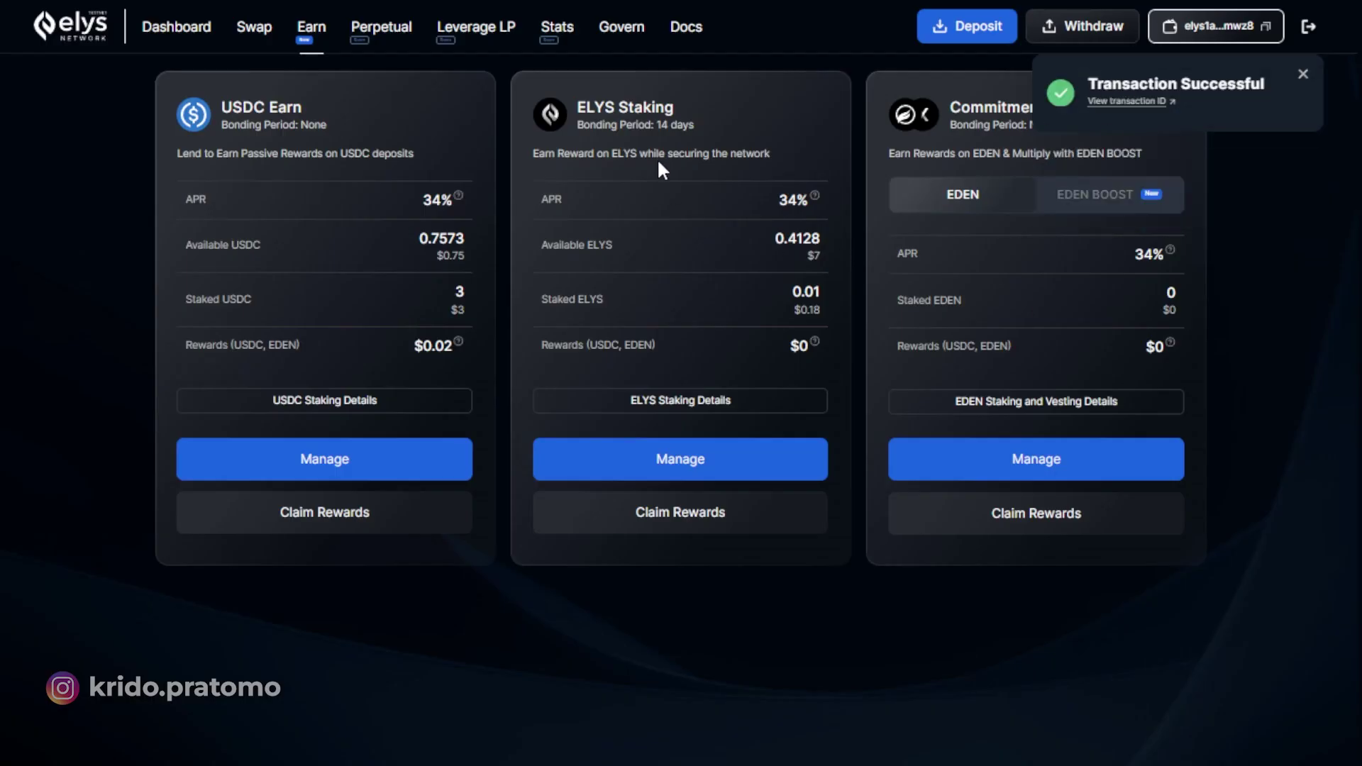
- Check the EDEN Commitment staking dialog, close it and view the EDEN BOOST details
click(970, 463)
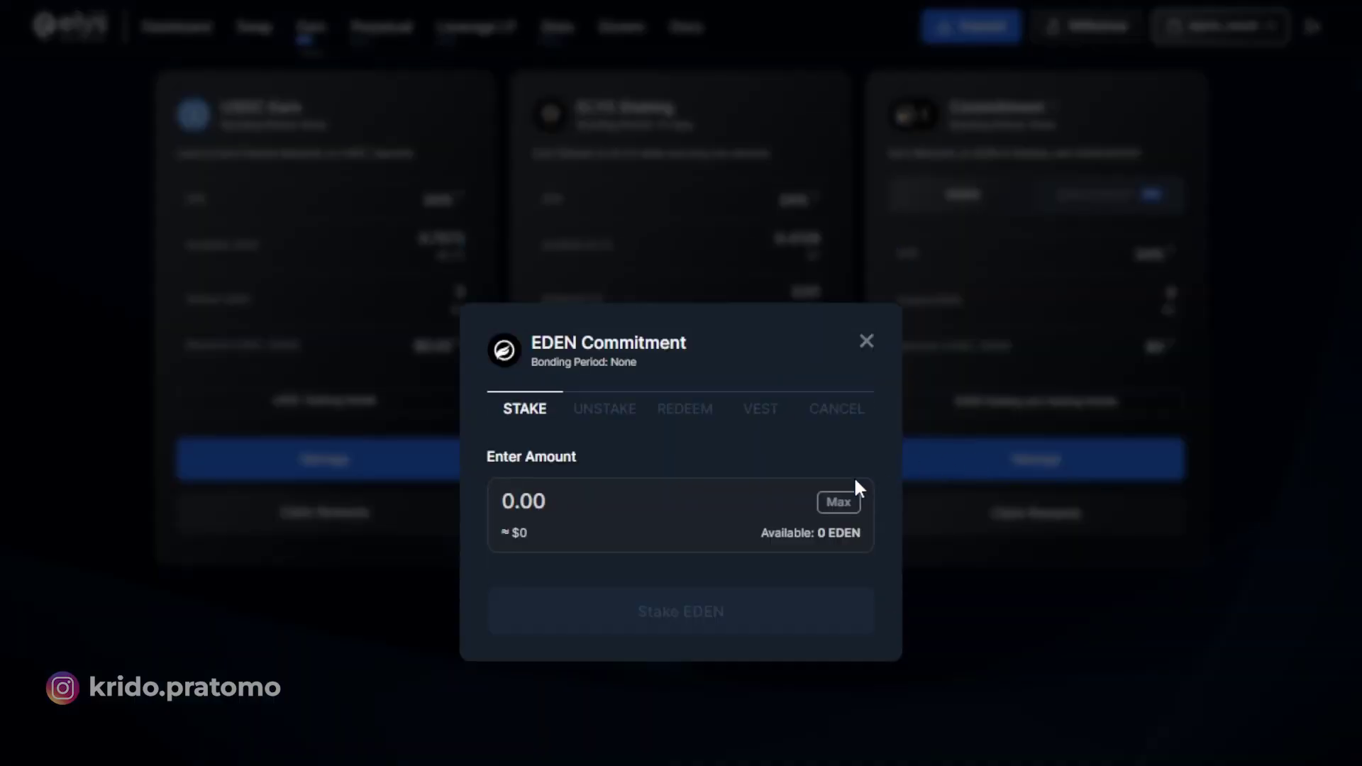
click(867, 344)
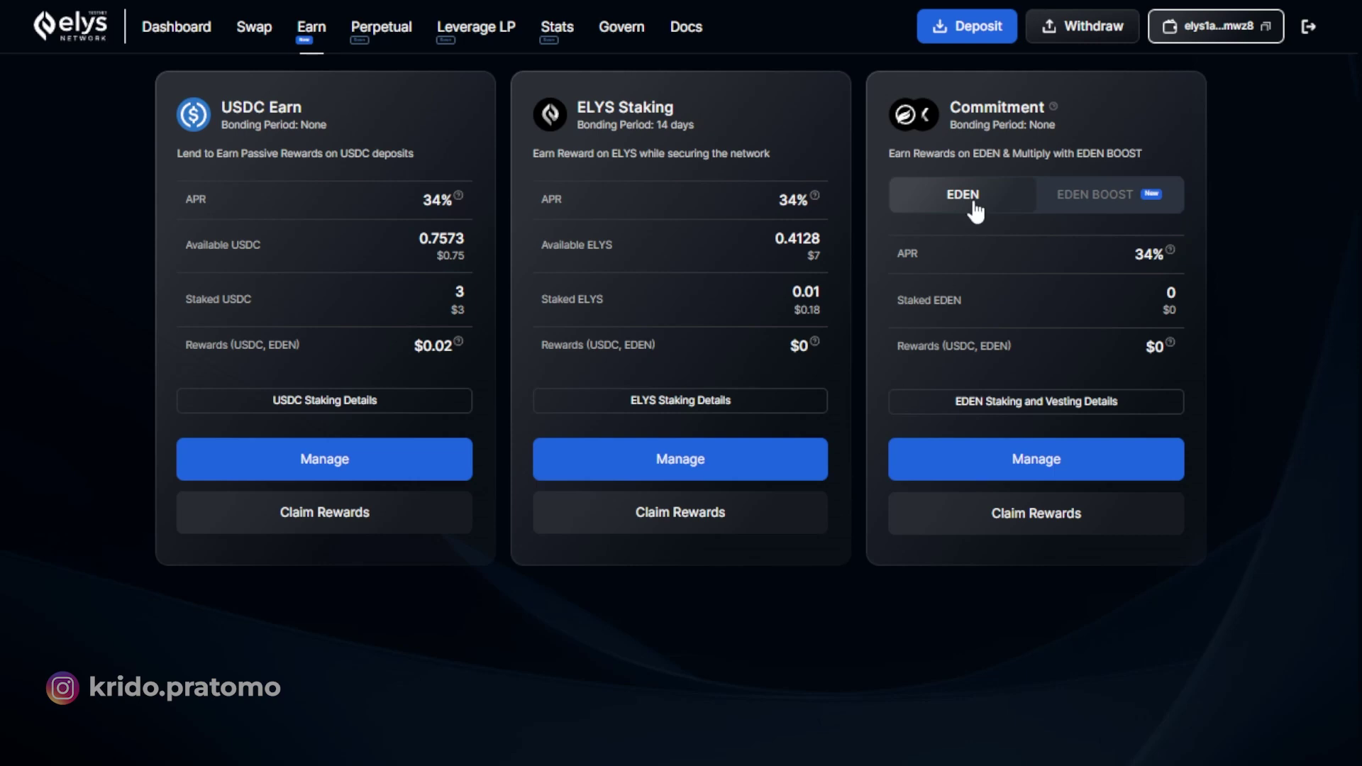
click(1068, 205)
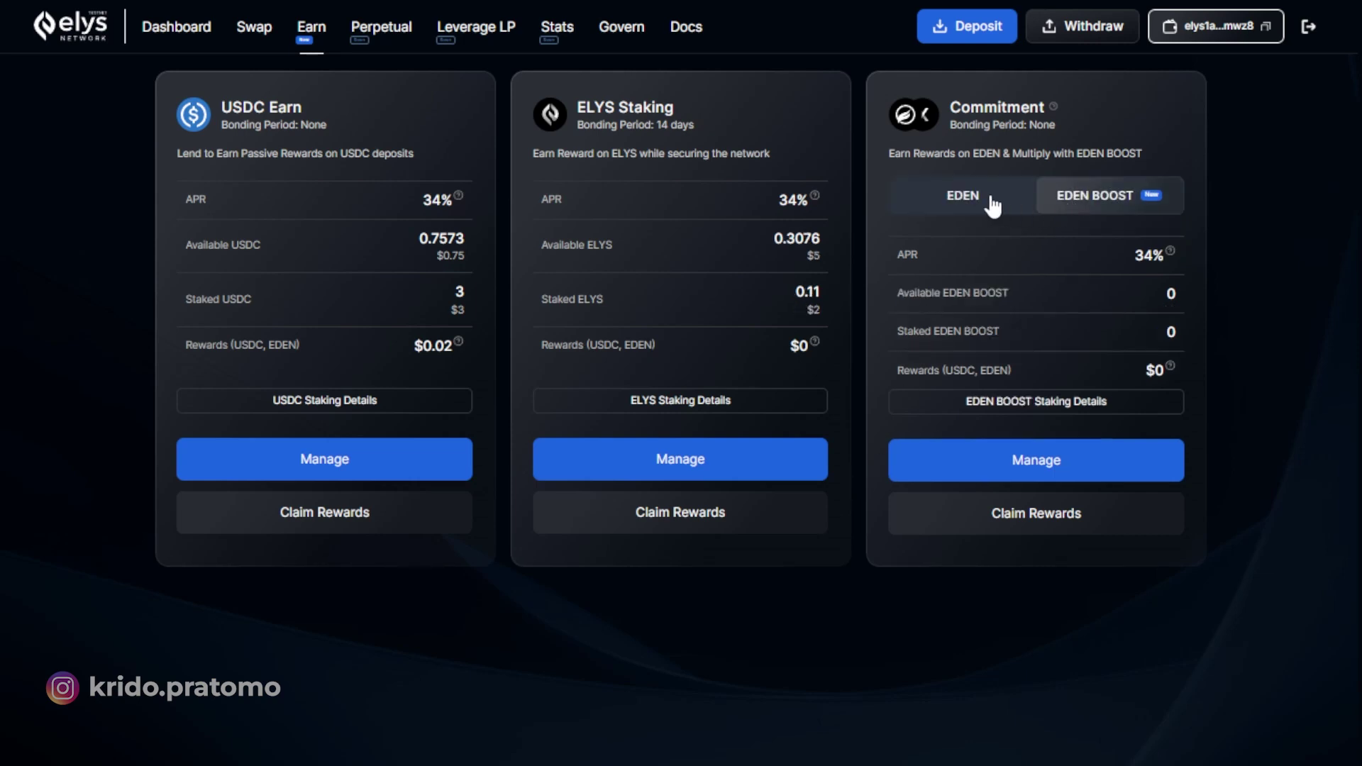
- View the EDEN BOOST staking details and commitment dialog, and check which assets can be bought on the Swap page
click(984, 402)
click(961, 375)
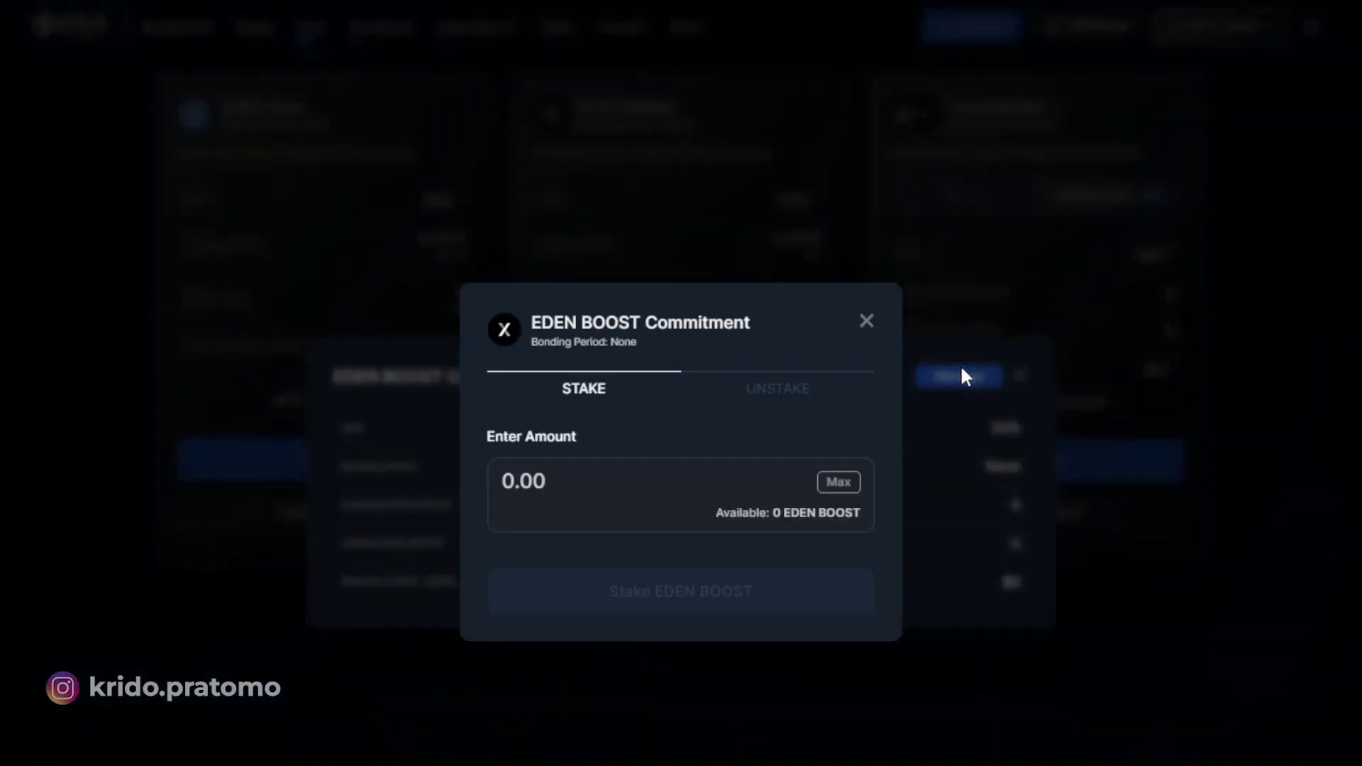
click(871, 340)
click(1019, 375)
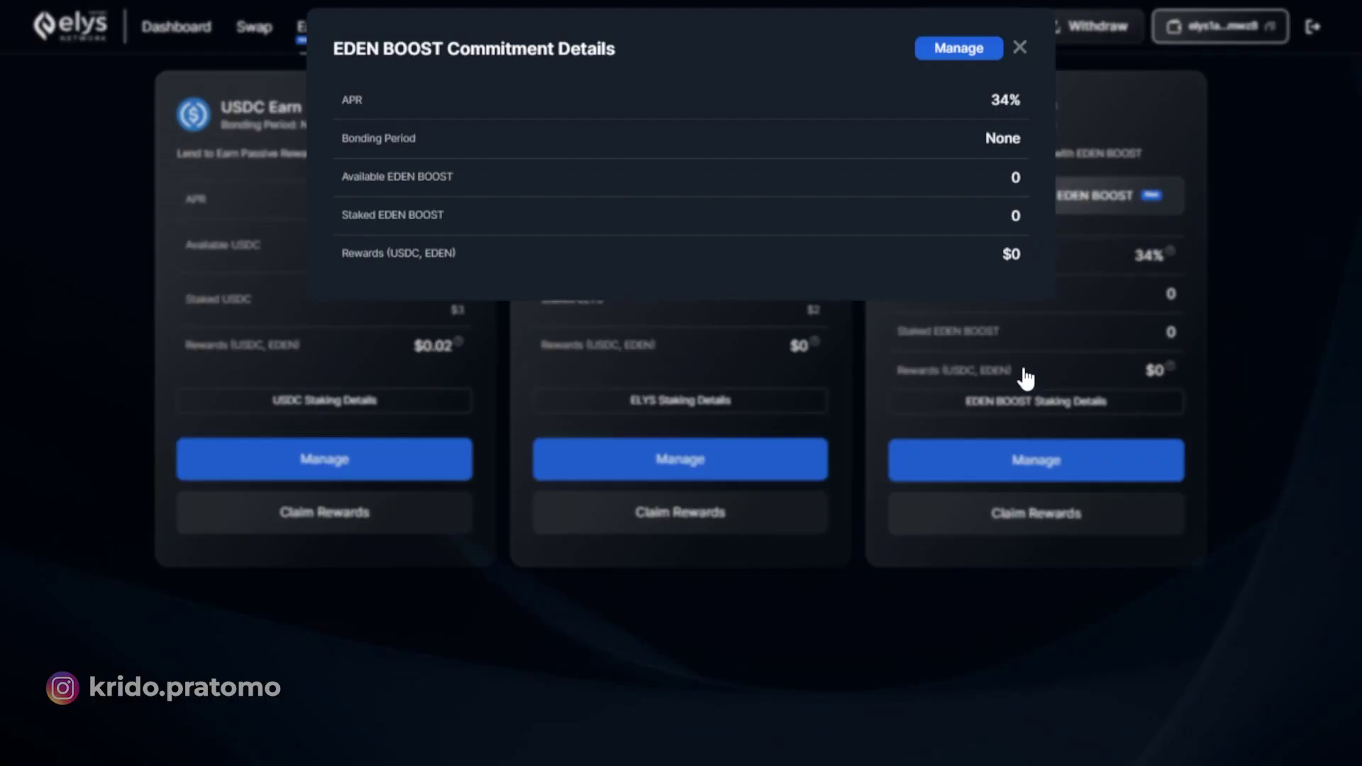
click(254, 29)
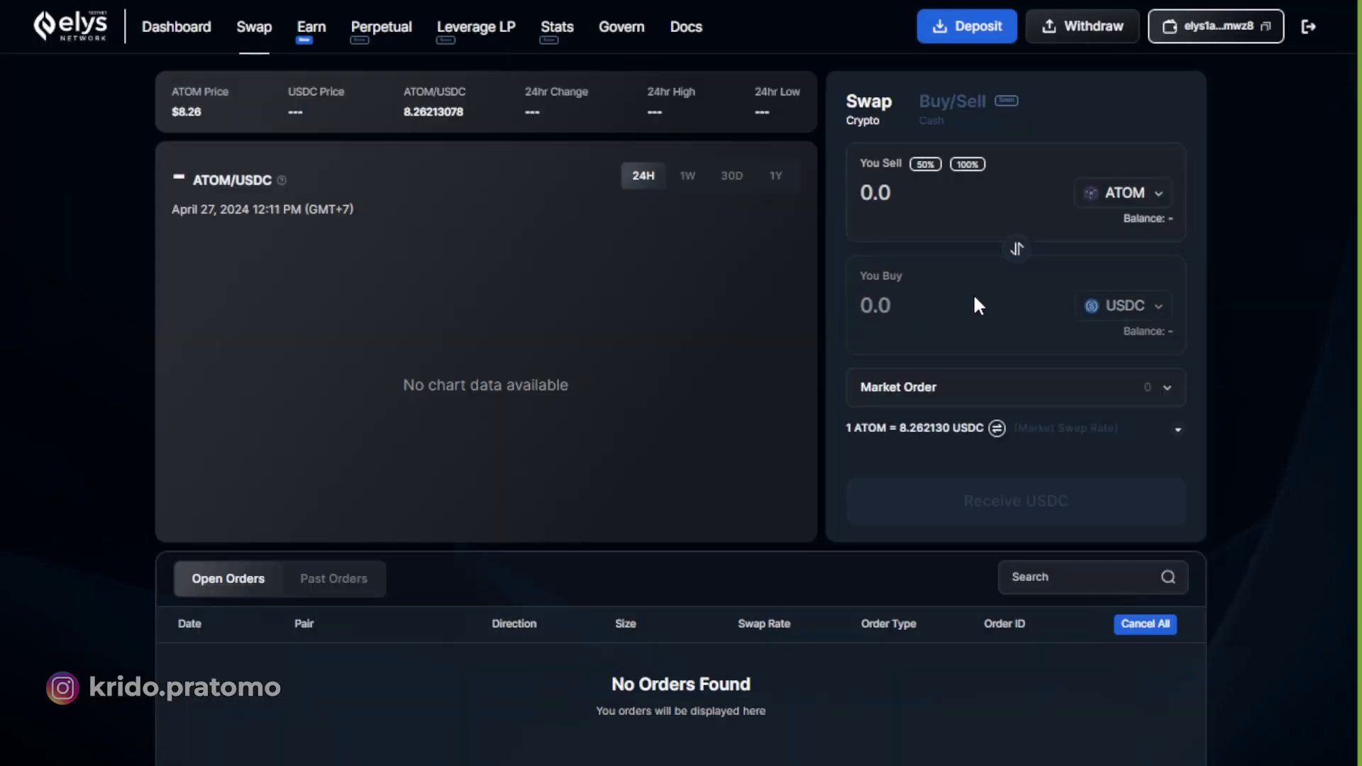
click(1125, 305)
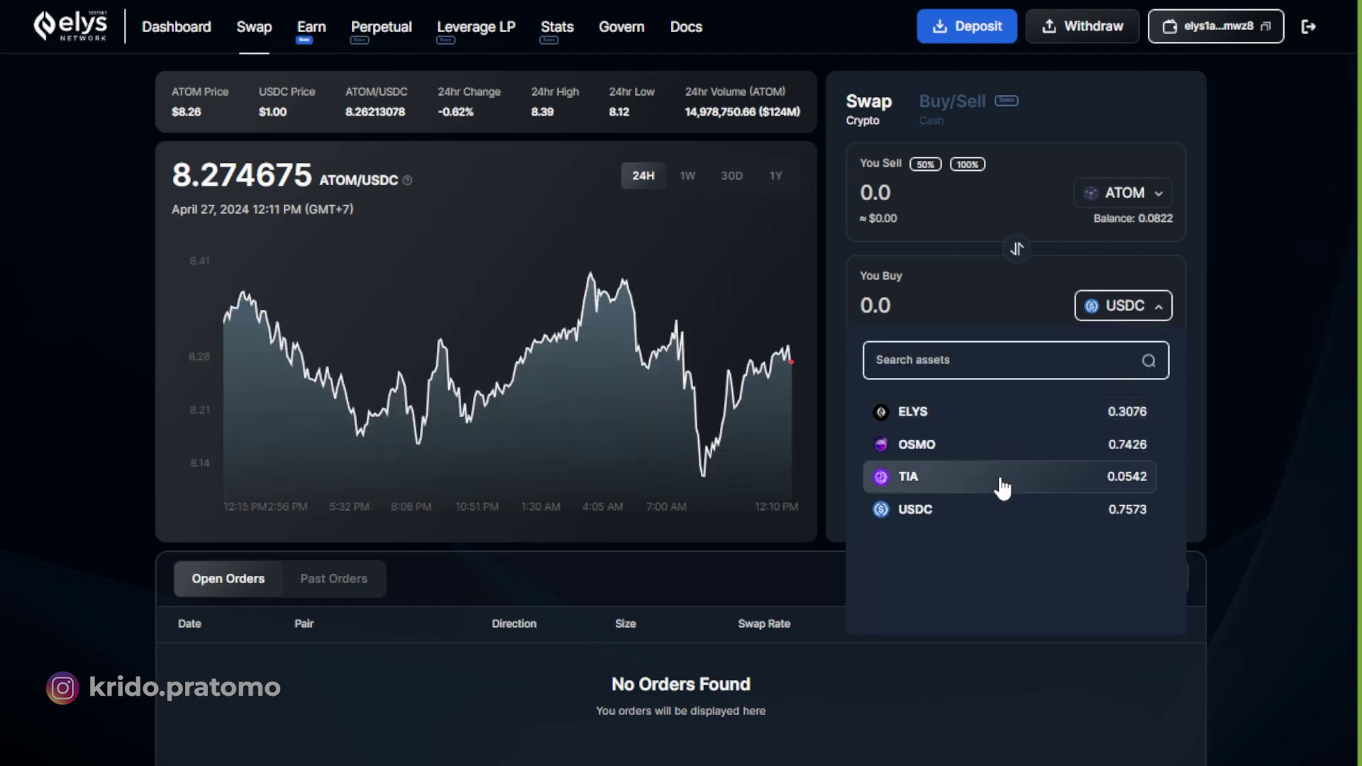
- Return to Simple Staking, claim the USDC Earn rewards and approve the wallet transaction
click(306, 42)
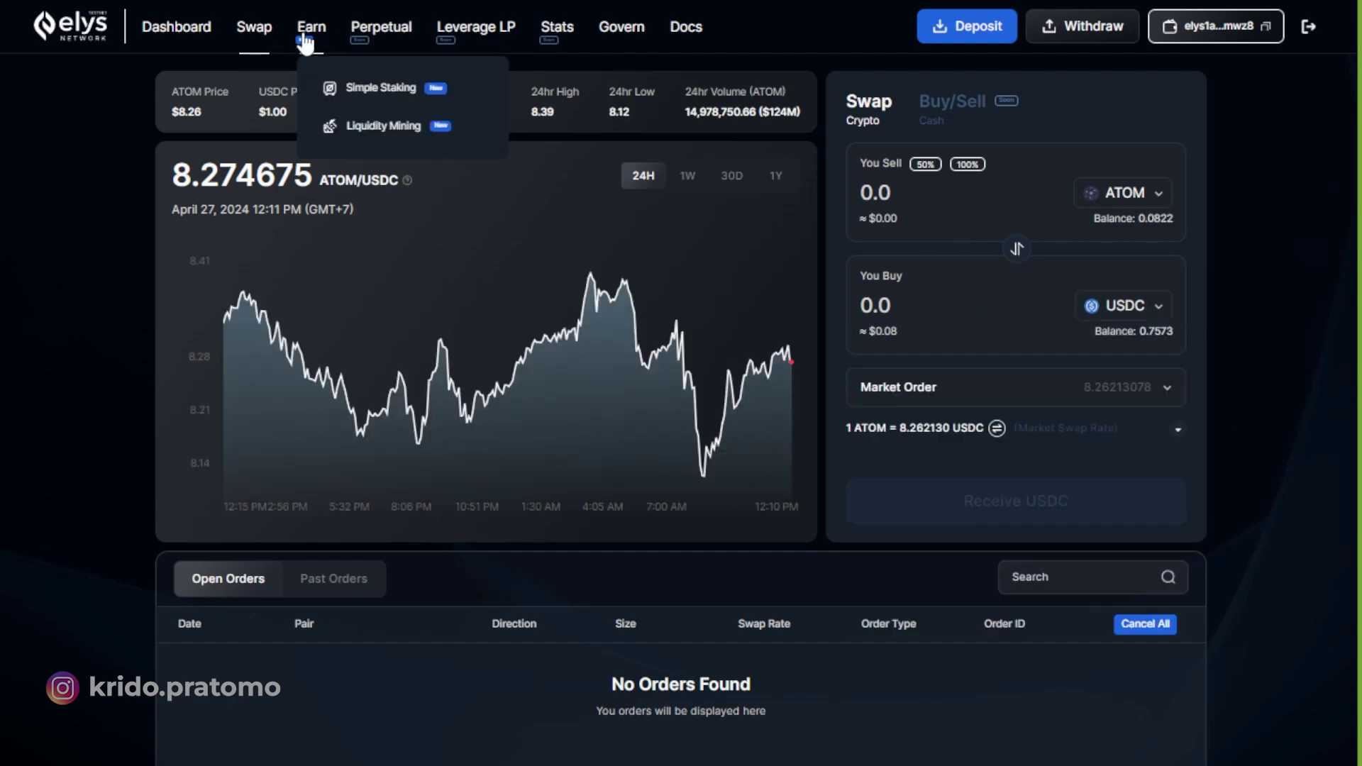
click(381, 91)
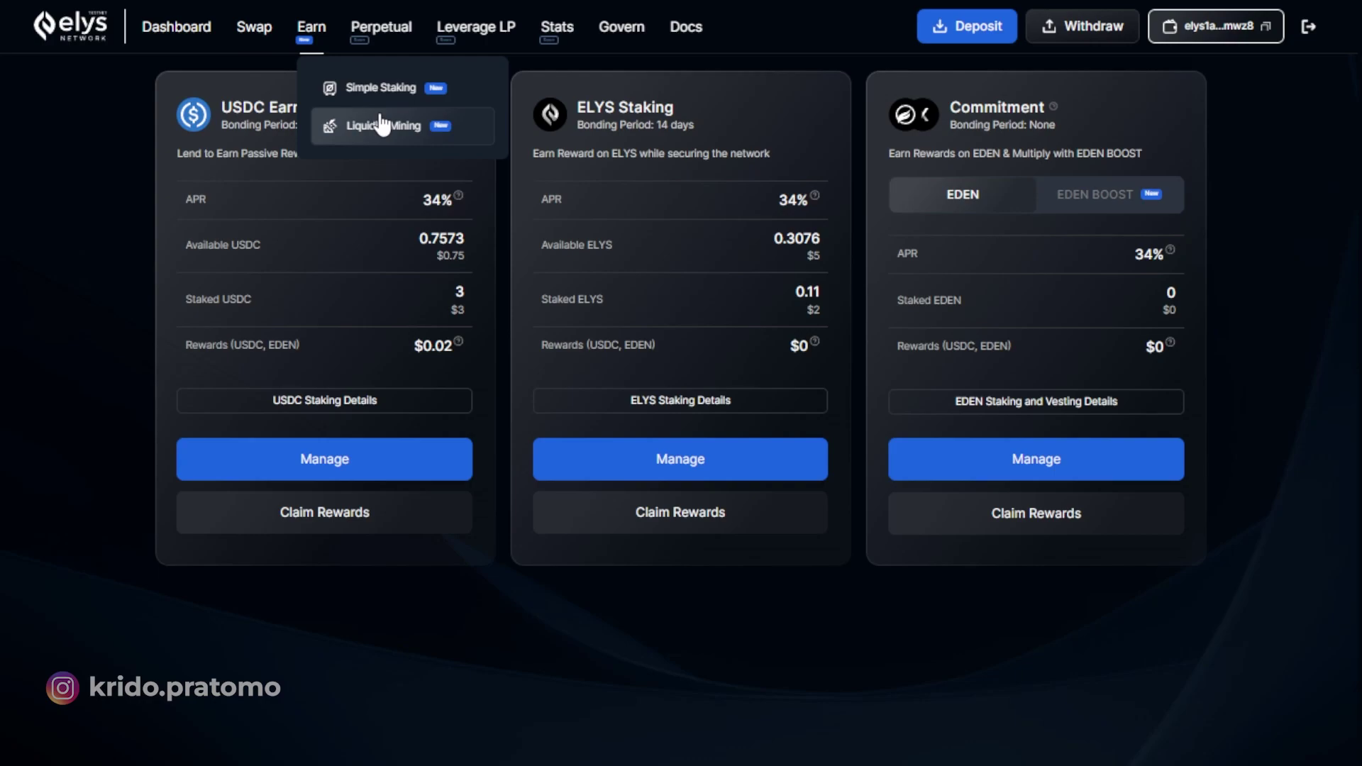
click(312, 522)
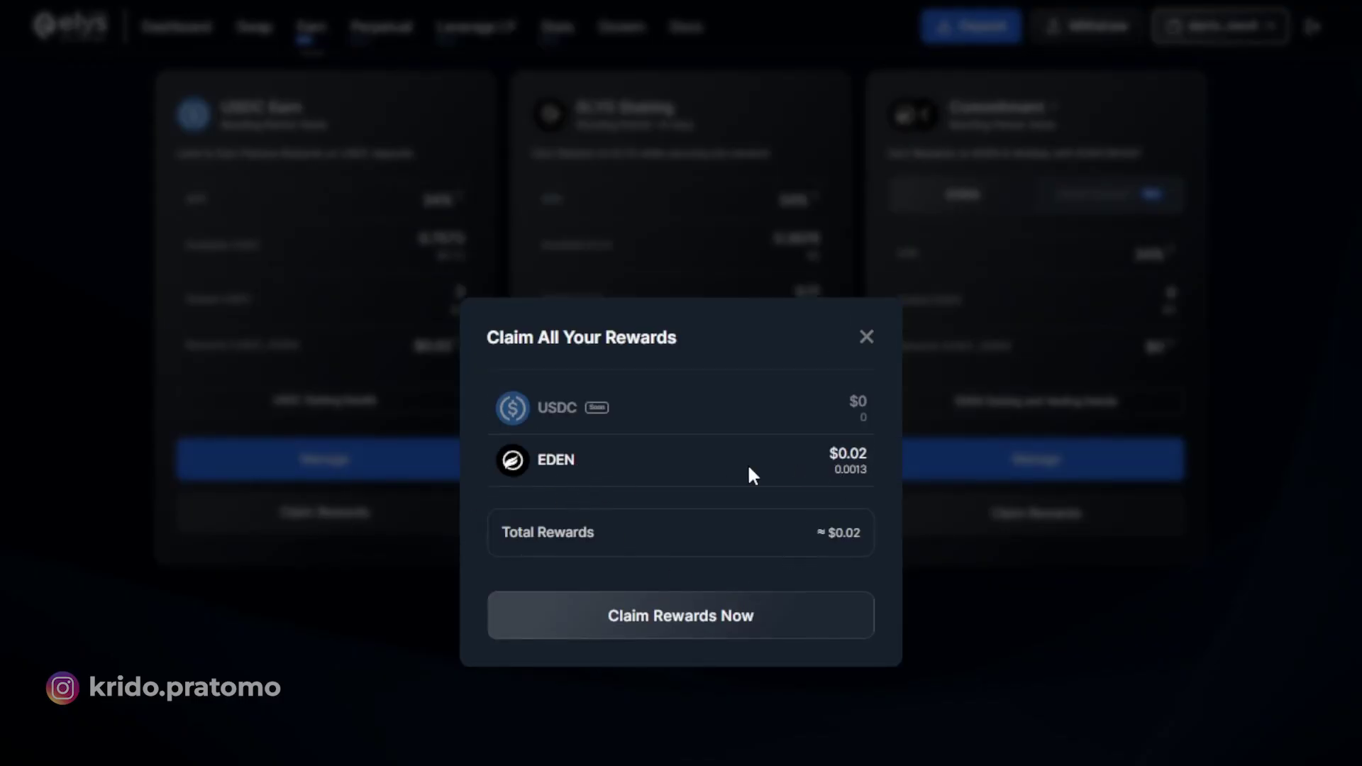
click(687, 624)
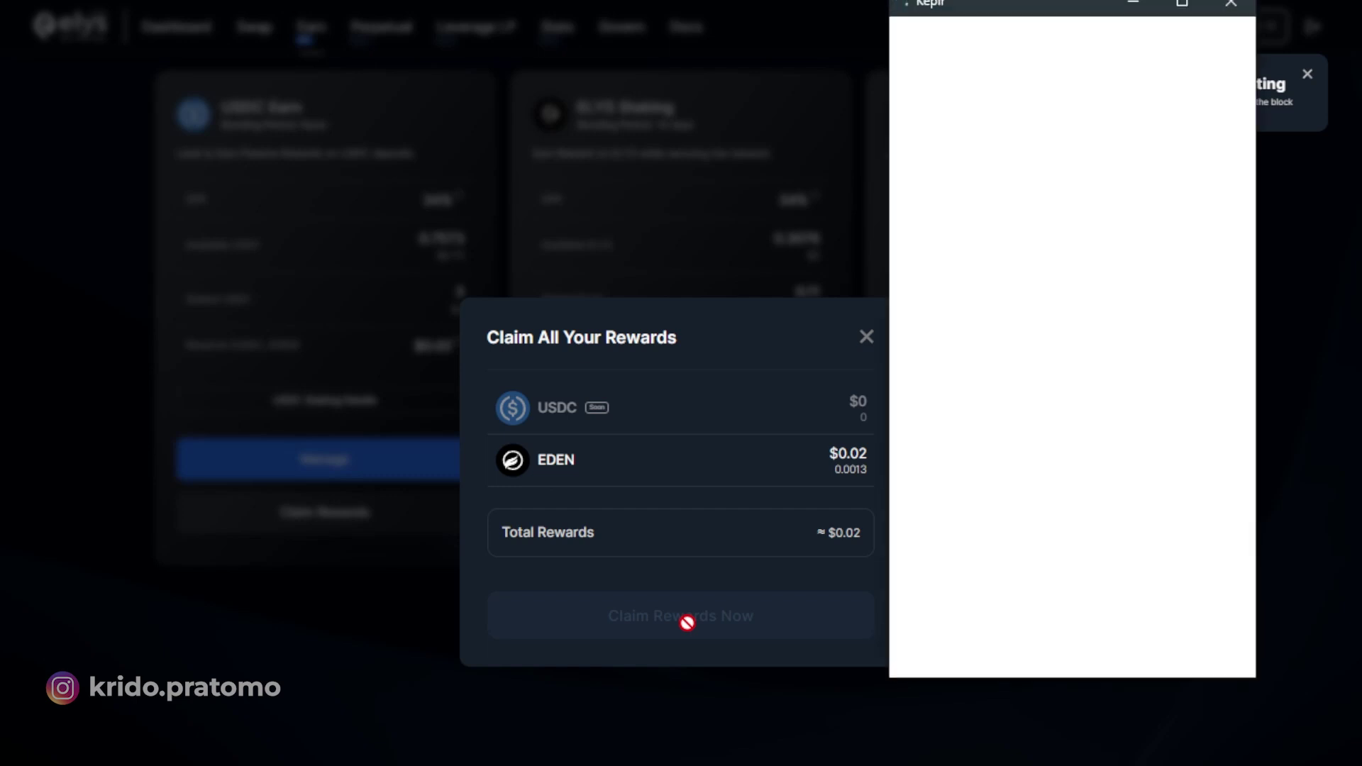
click(1029, 647)
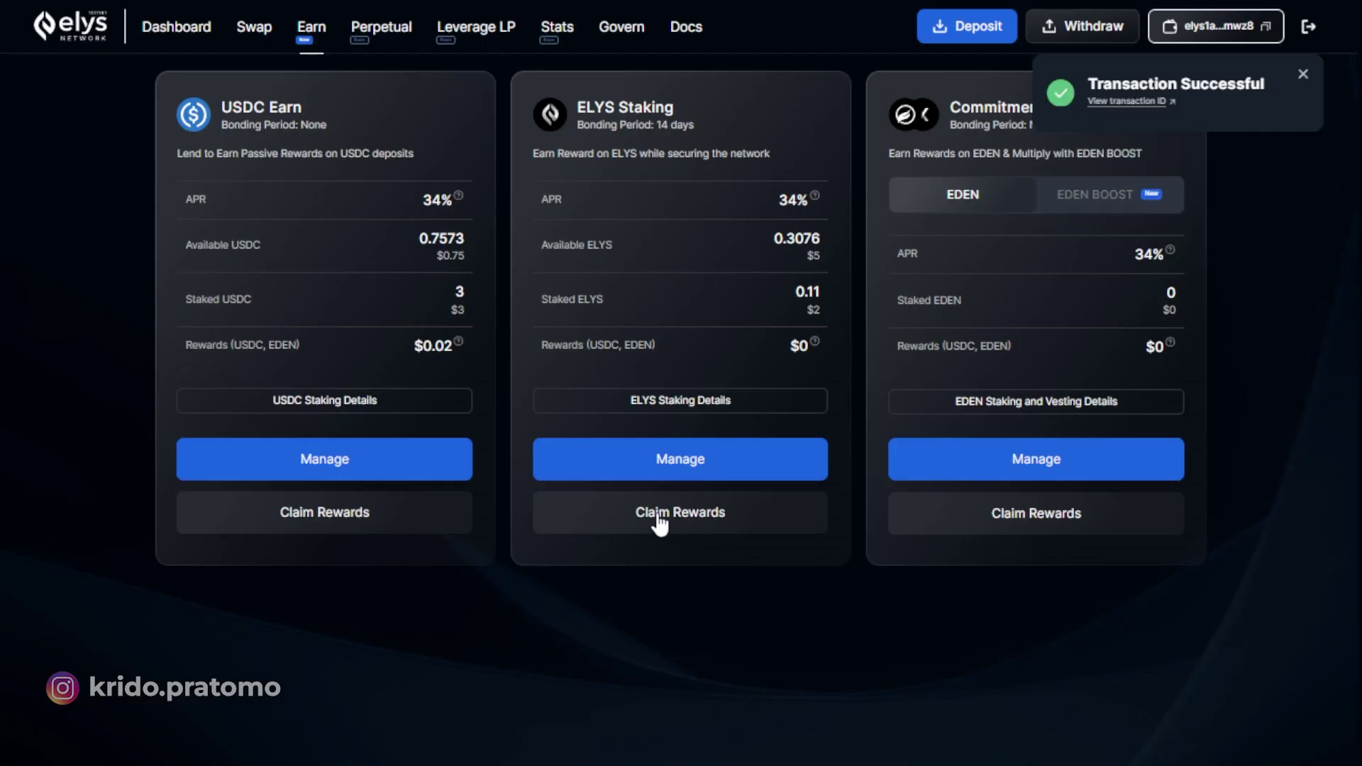
- Check the claimable ELYS Staking rewards and the EDEN available for commitment, closing both dialogs
click(660, 521)
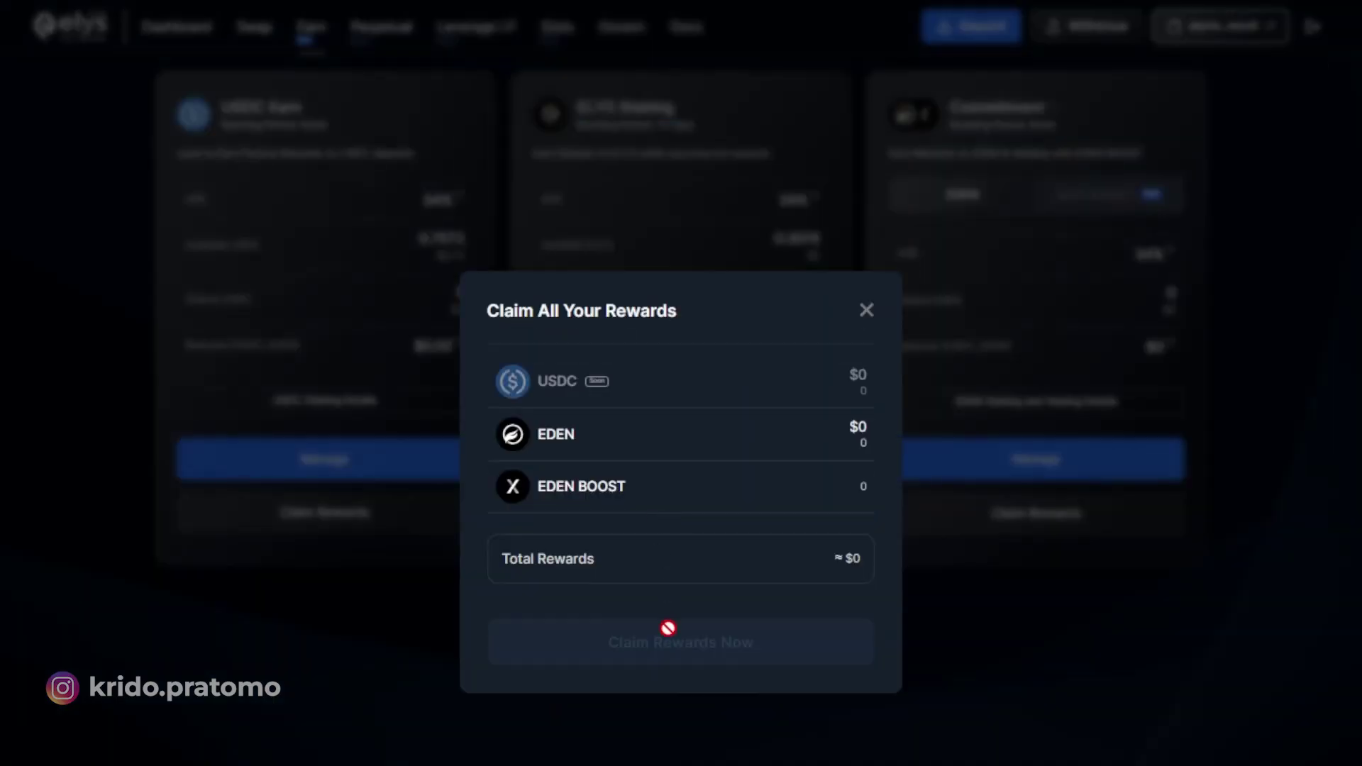
click(867, 312)
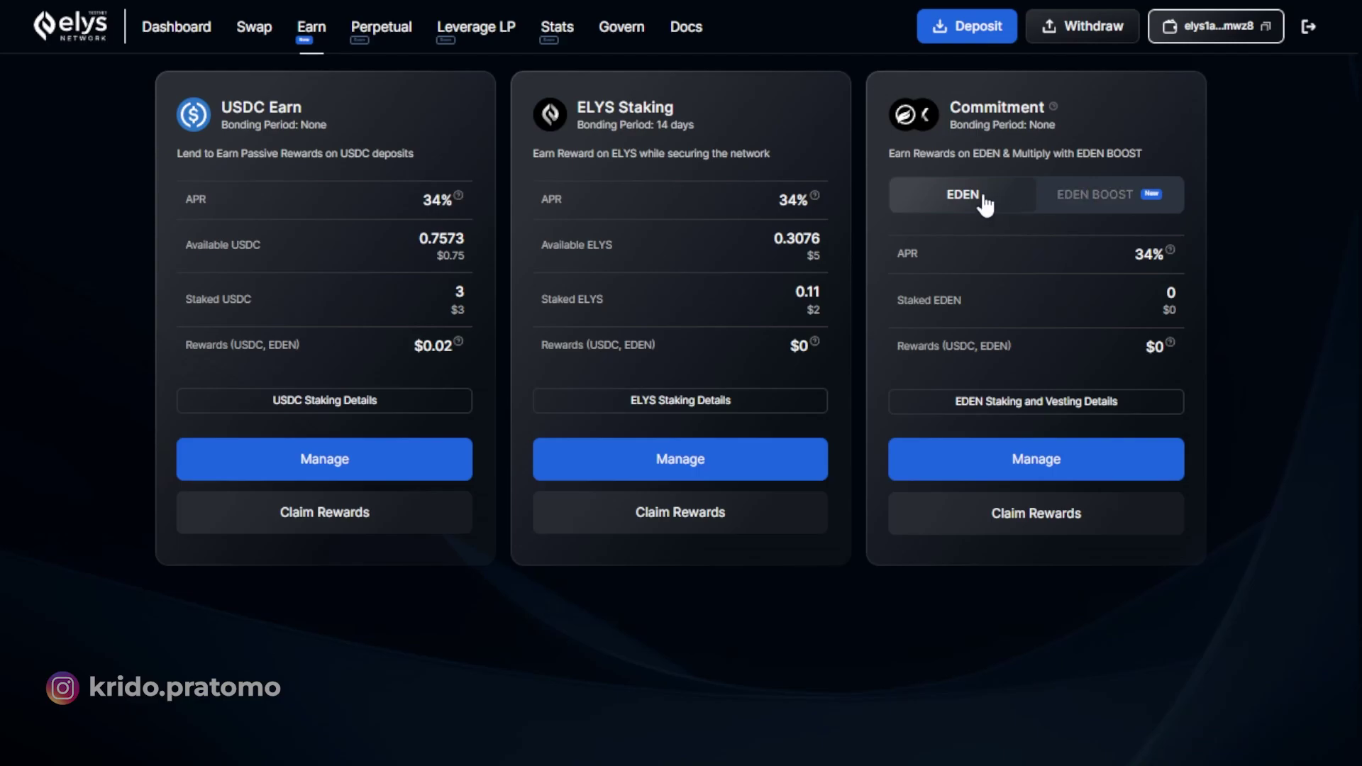
click(951, 462)
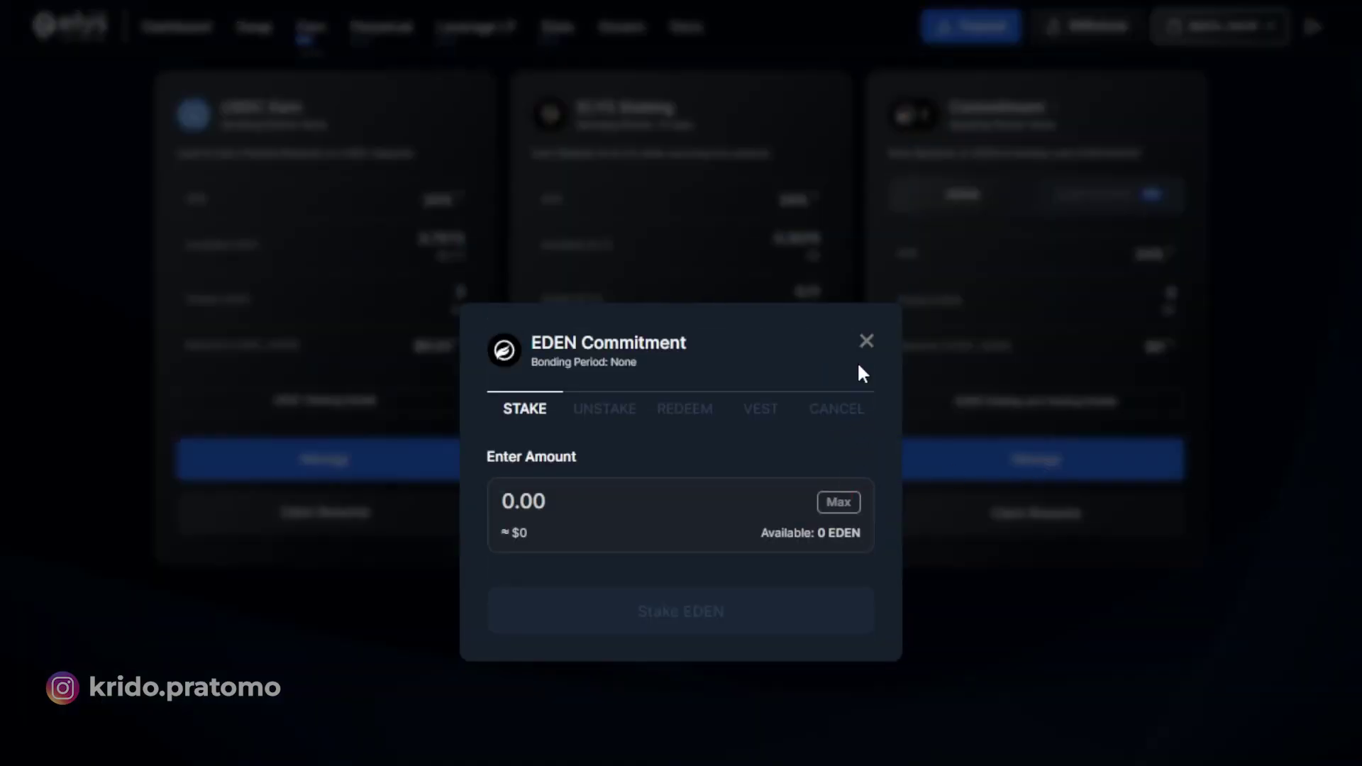
click(865, 342)
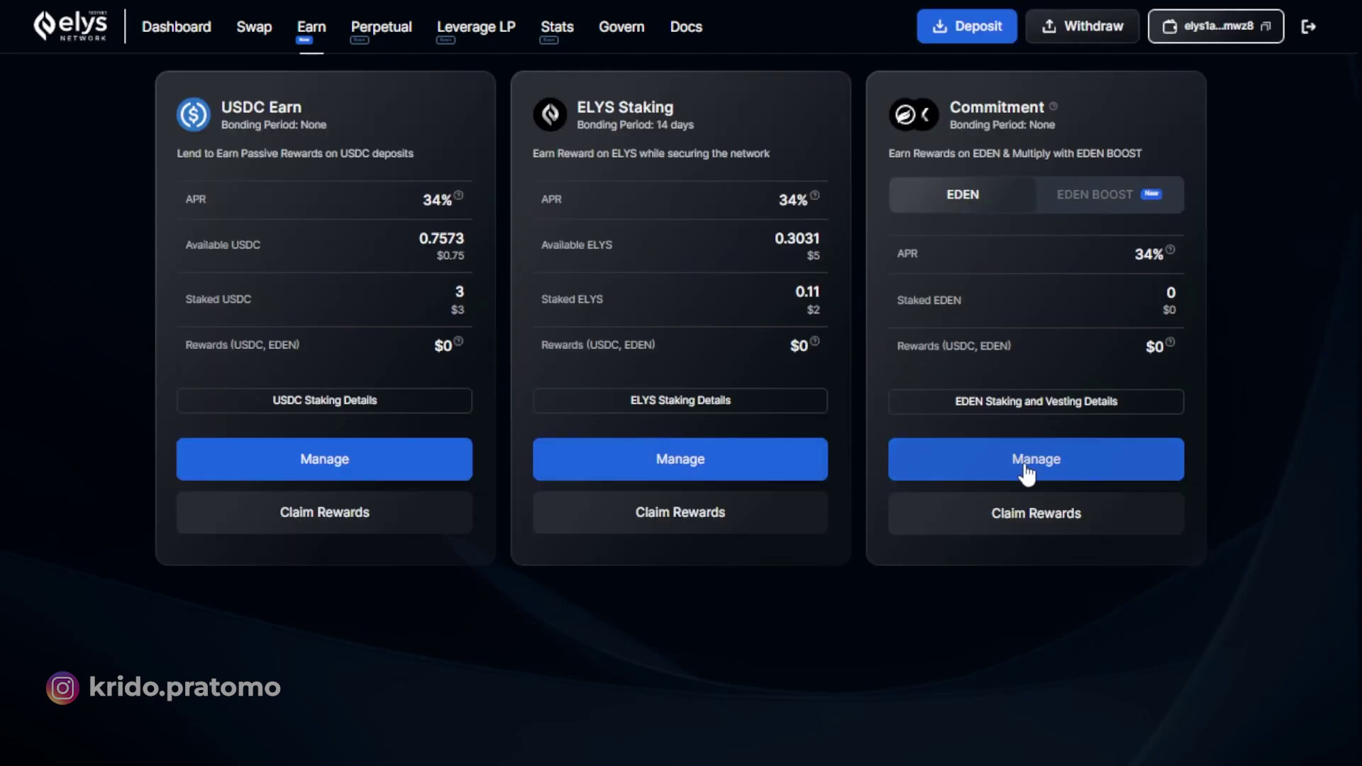
- Stake the maximum available 0.001399 EDEN in EDEN Commitment and approve the wallet transaction
click(1026, 474)
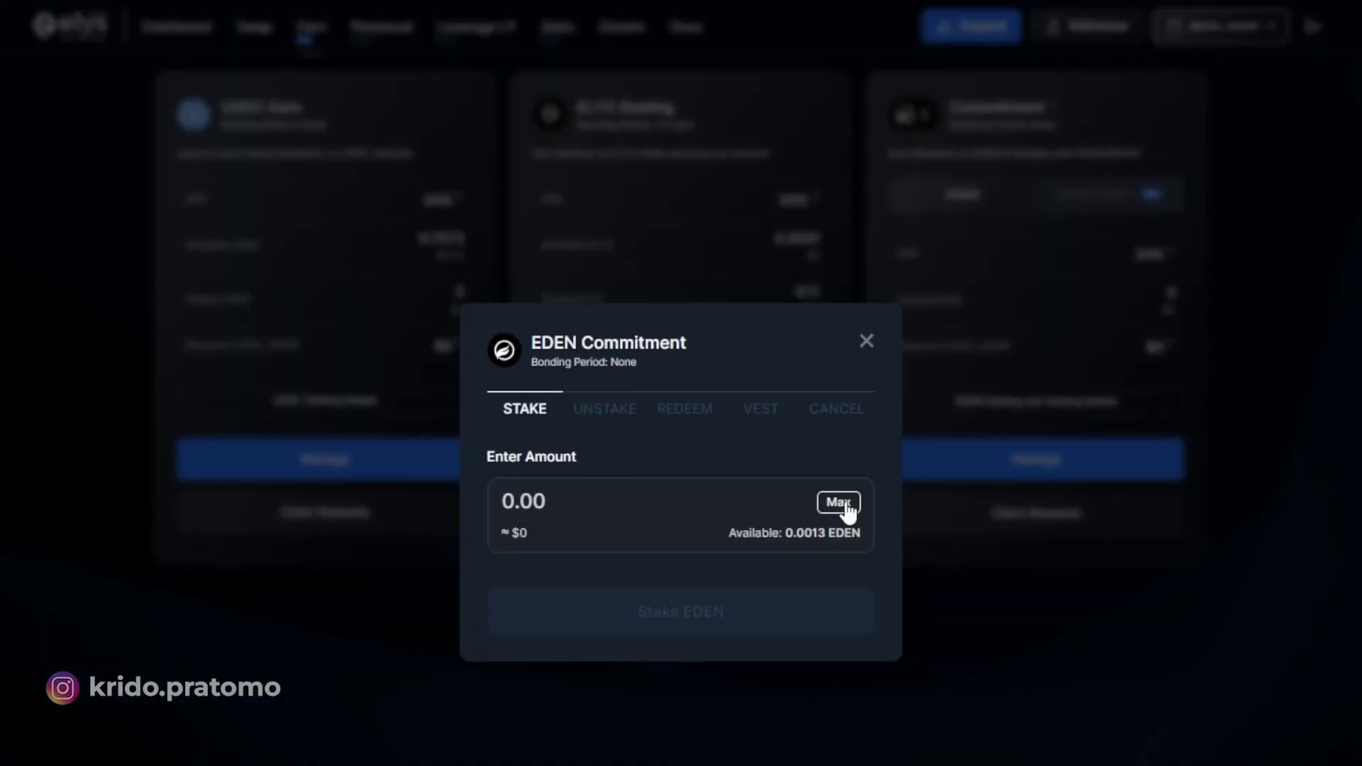
click(839, 503)
click(645, 612)
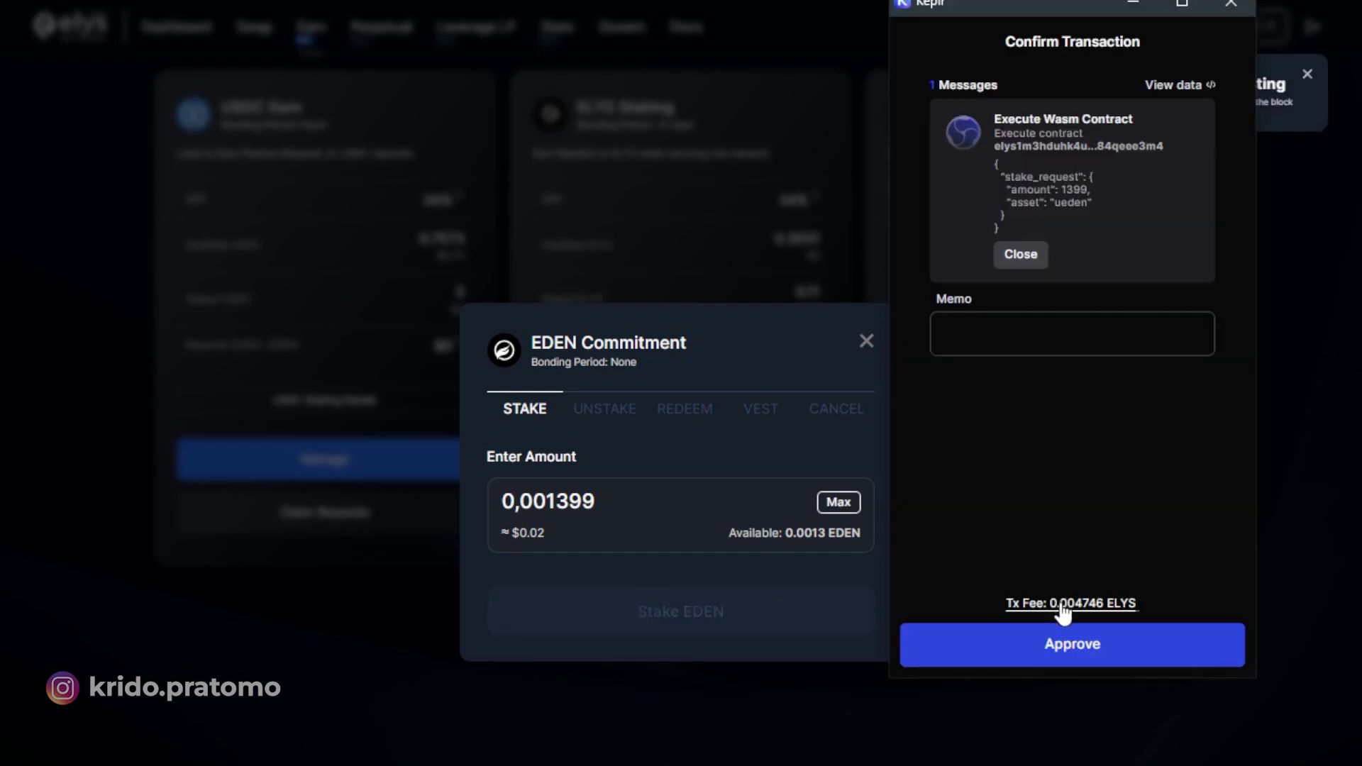
click(1057, 645)
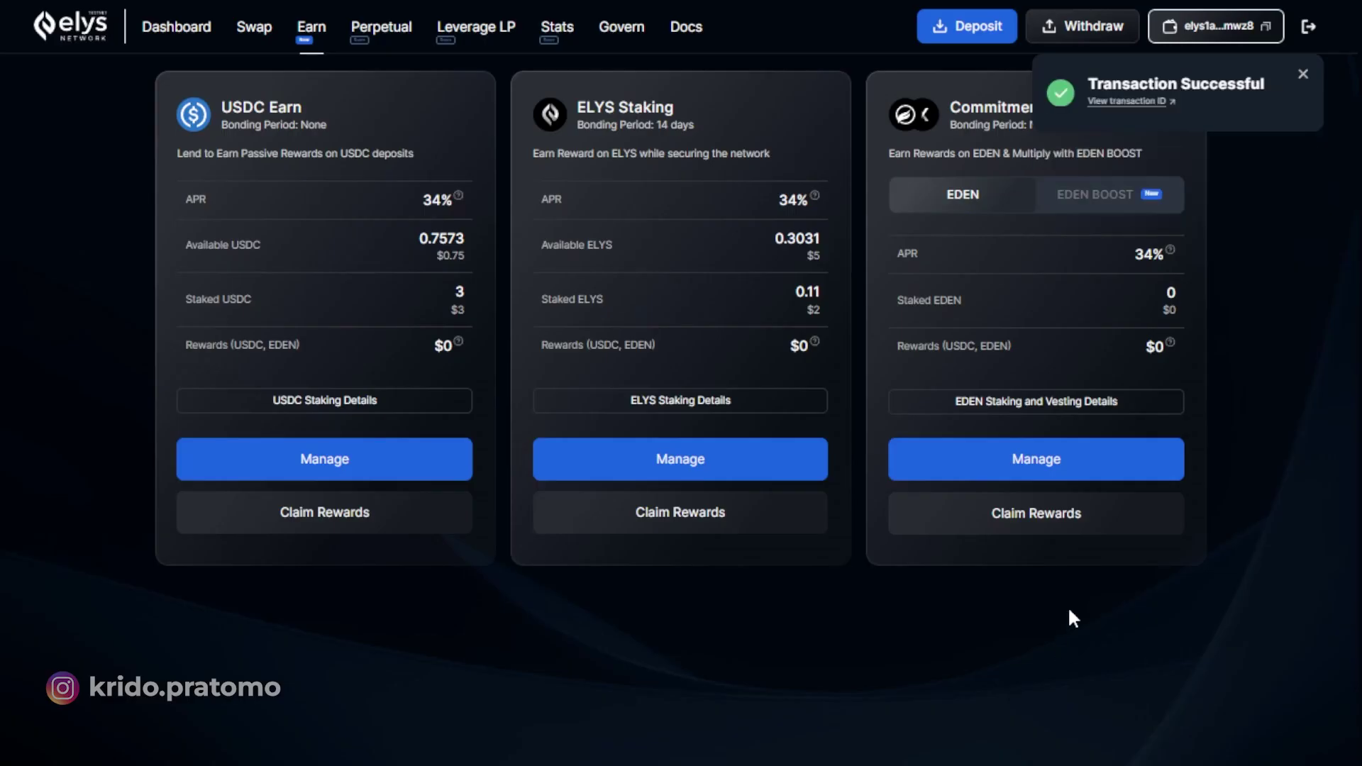
- Check the unstake option in the EDEN BOOST Commitment dialog and close it
click(1109, 203)
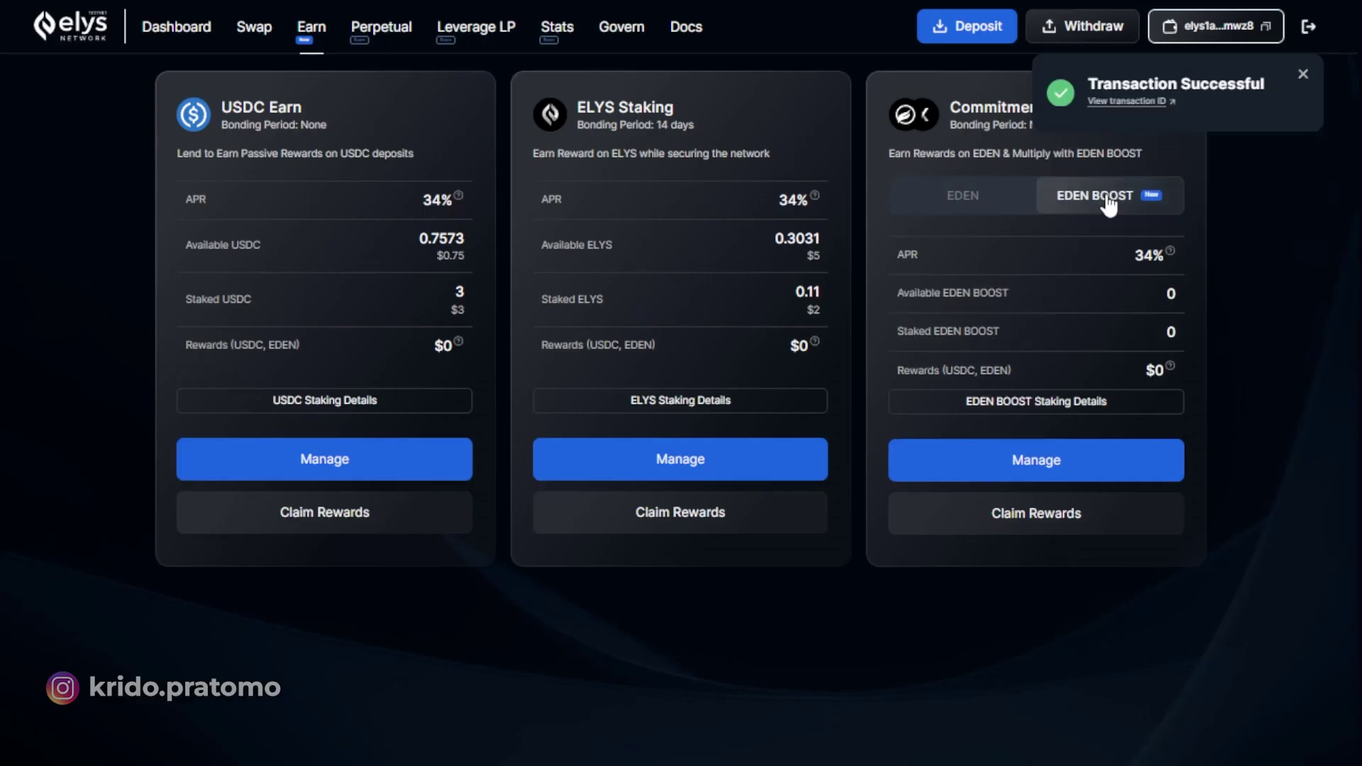
click(1059, 469)
click(775, 411)
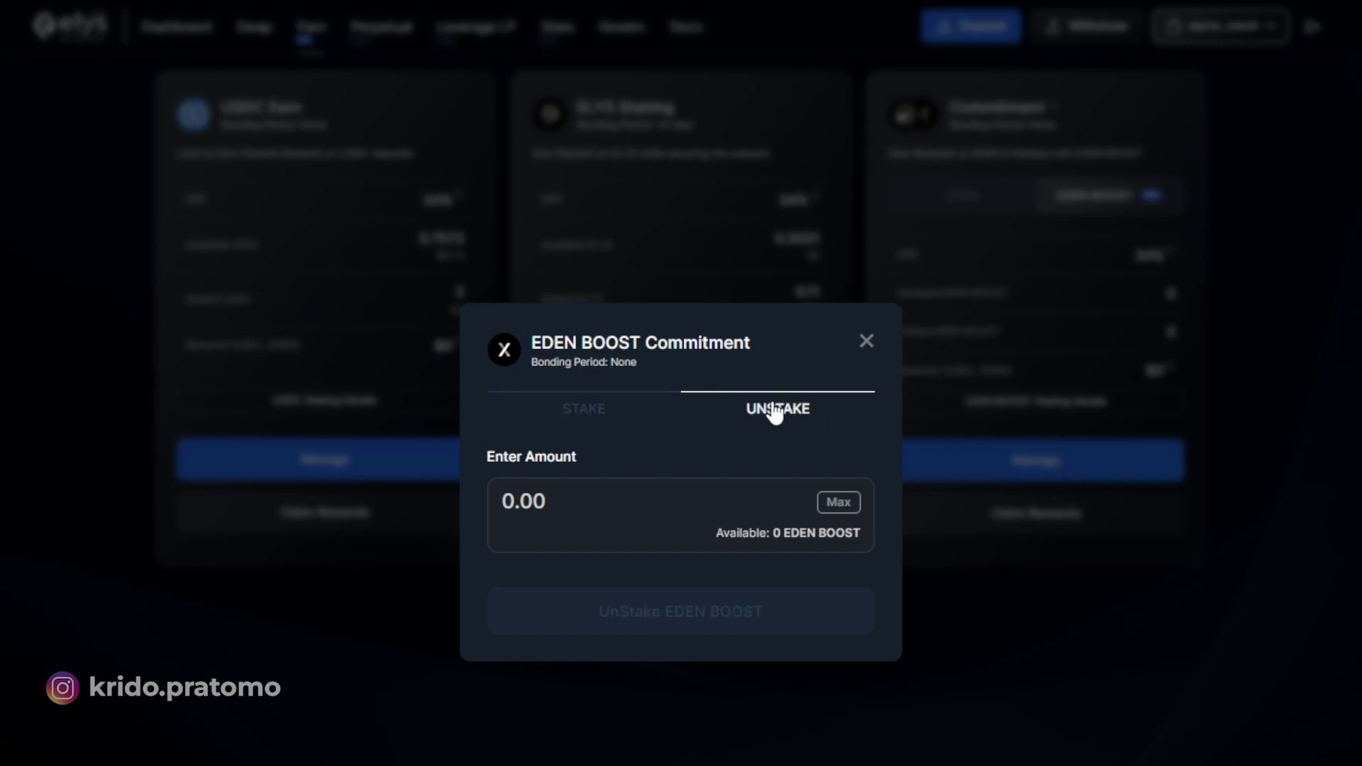
click(868, 343)
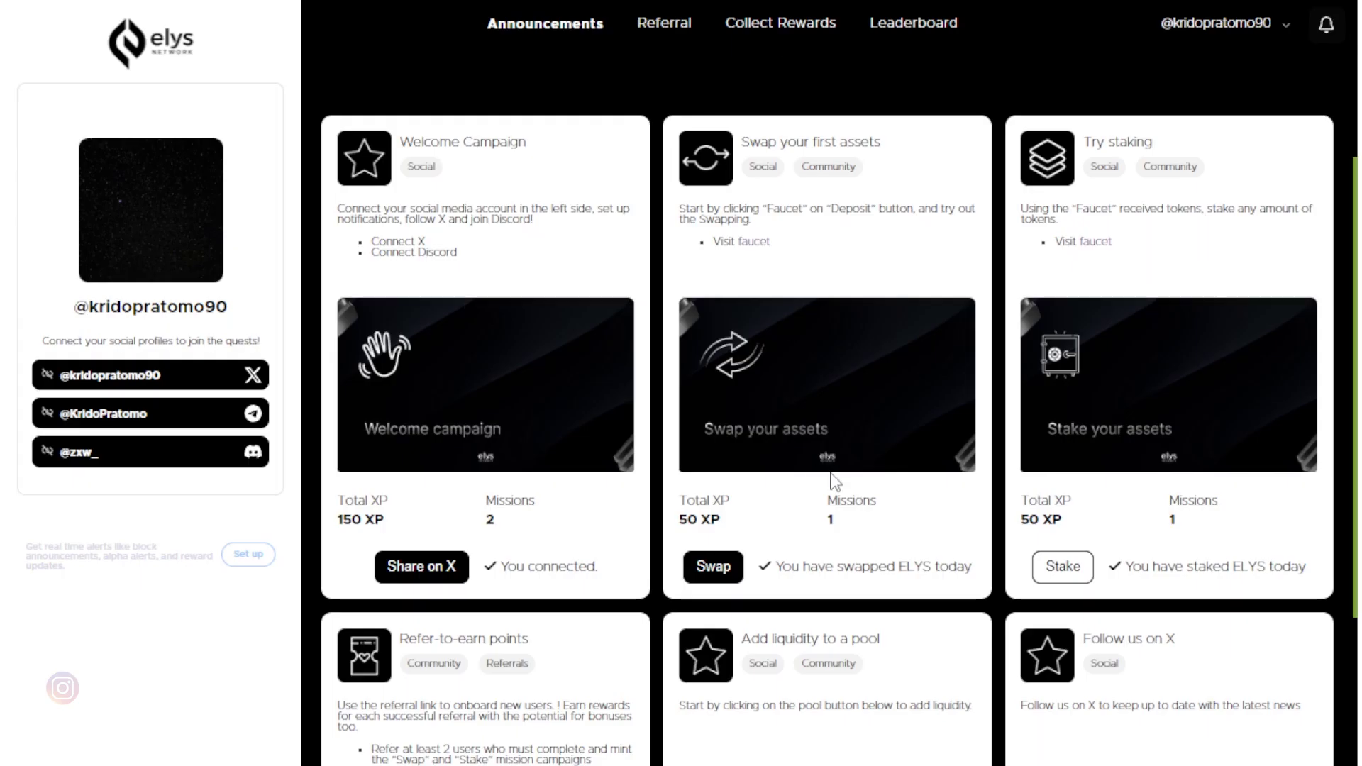
- Go through the missions on the Elys quest page and publish the prepared Elys Network Incentivized Quests post on X
scroll(546, 670, down, 5)
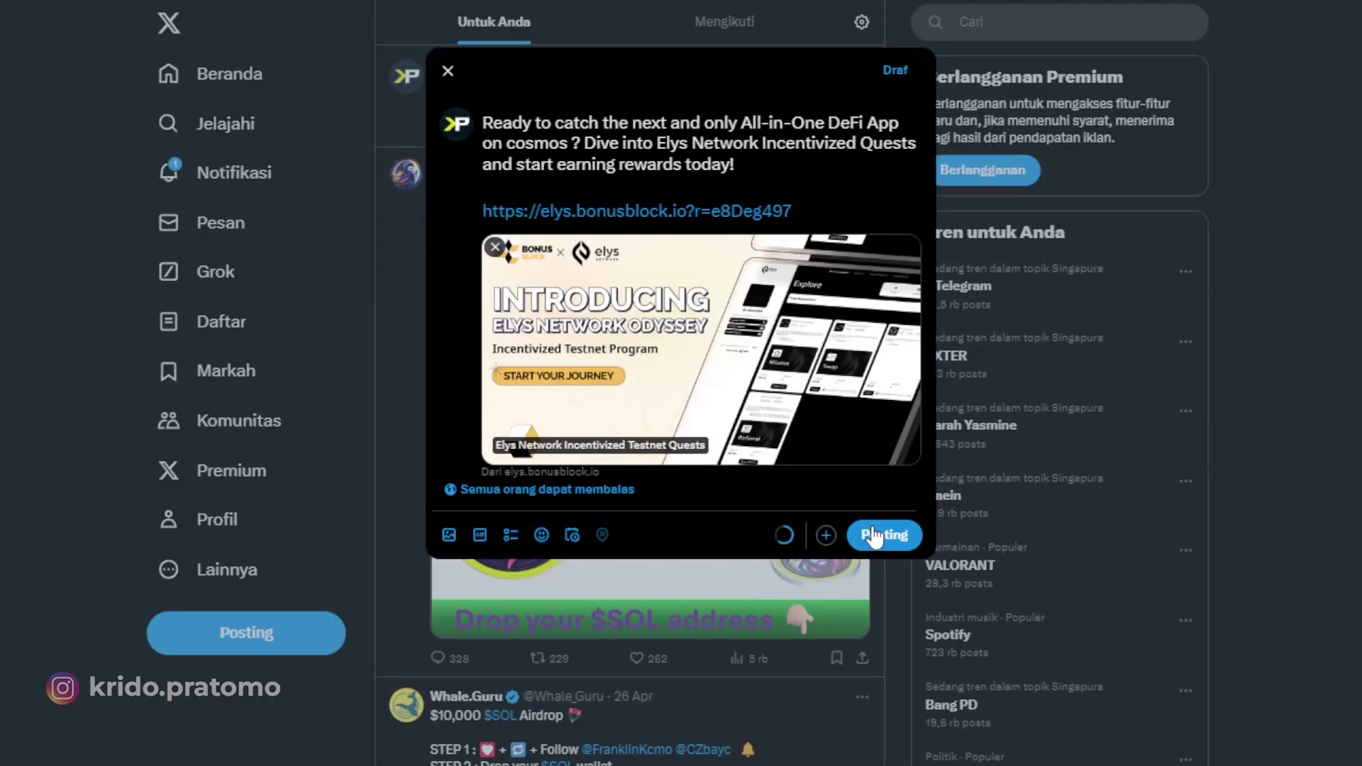
click(877, 534)
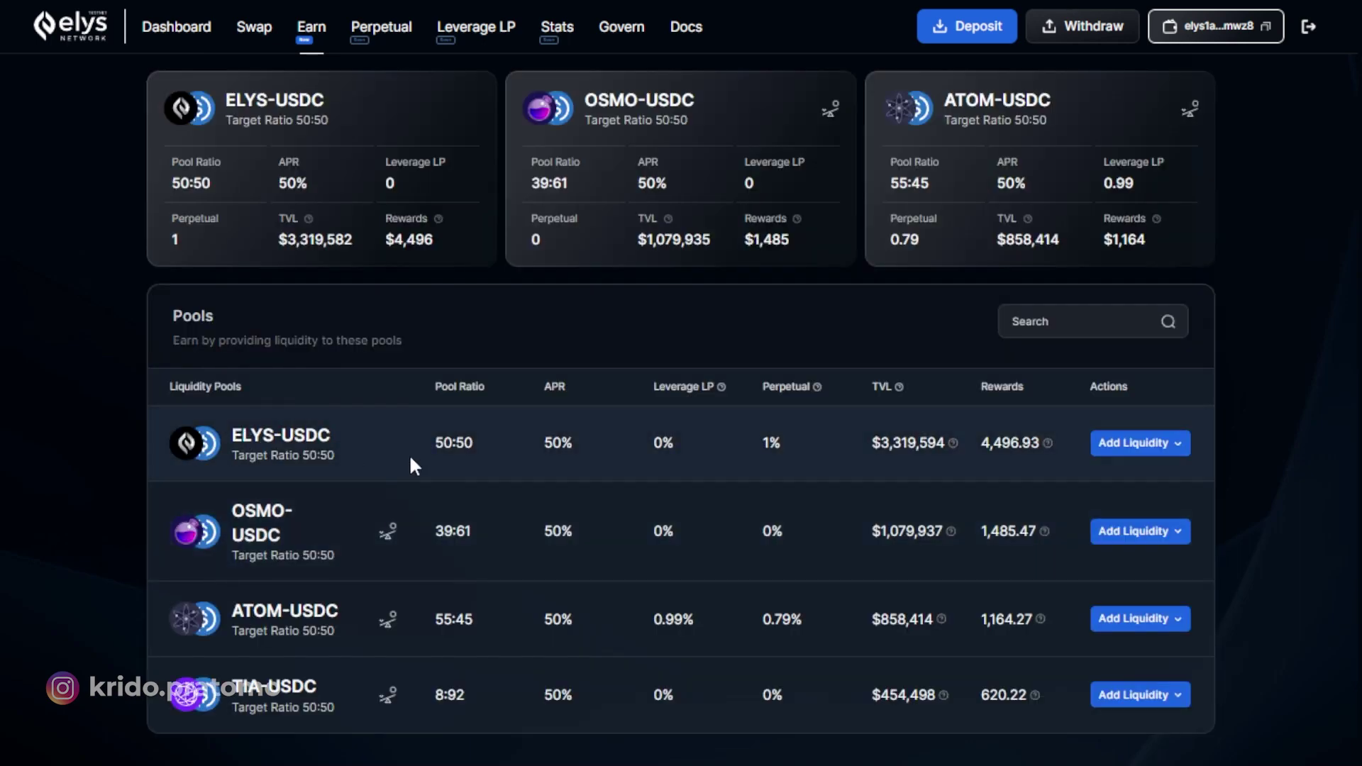
- Add liquidity to the ELYS-USDC pool with 0.01 ELYS and the matching USDC, and approve the wallet transaction
click(1140, 447)
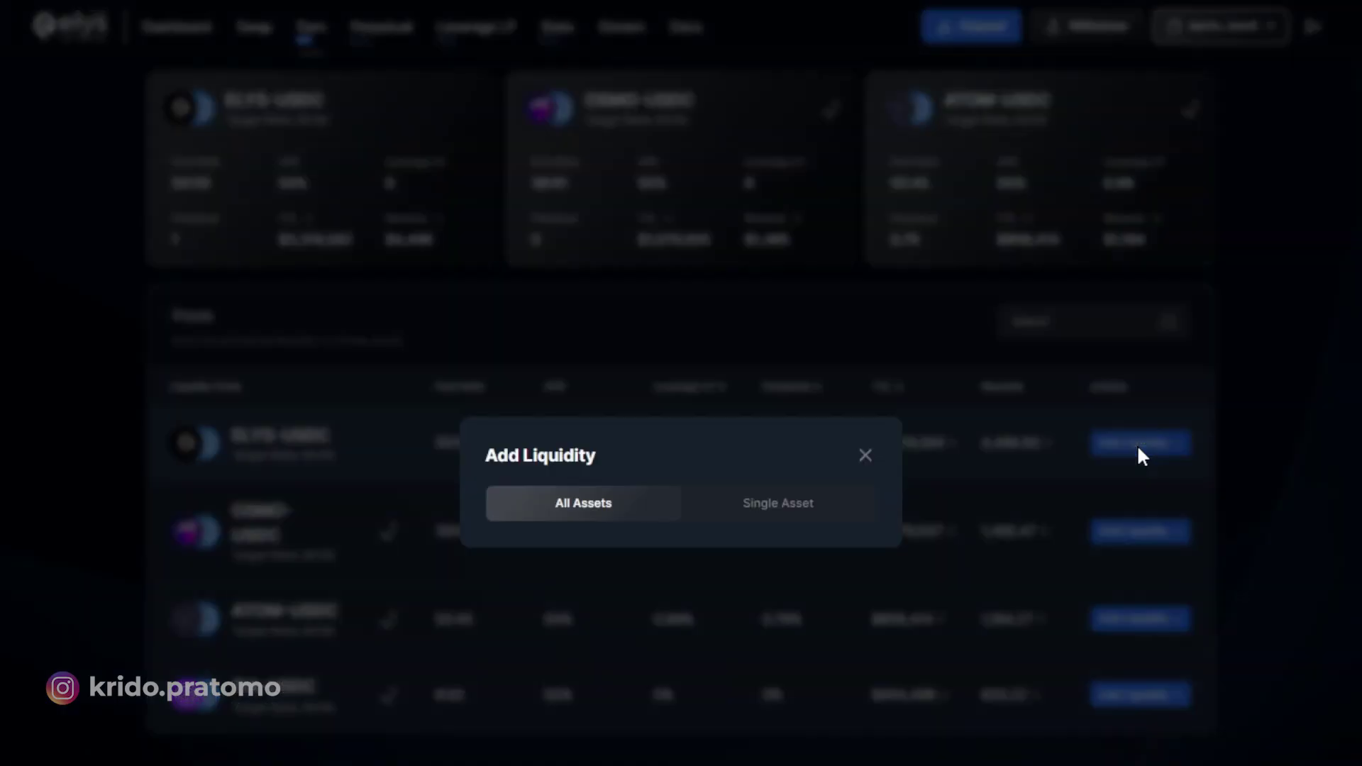
click(610, 454)
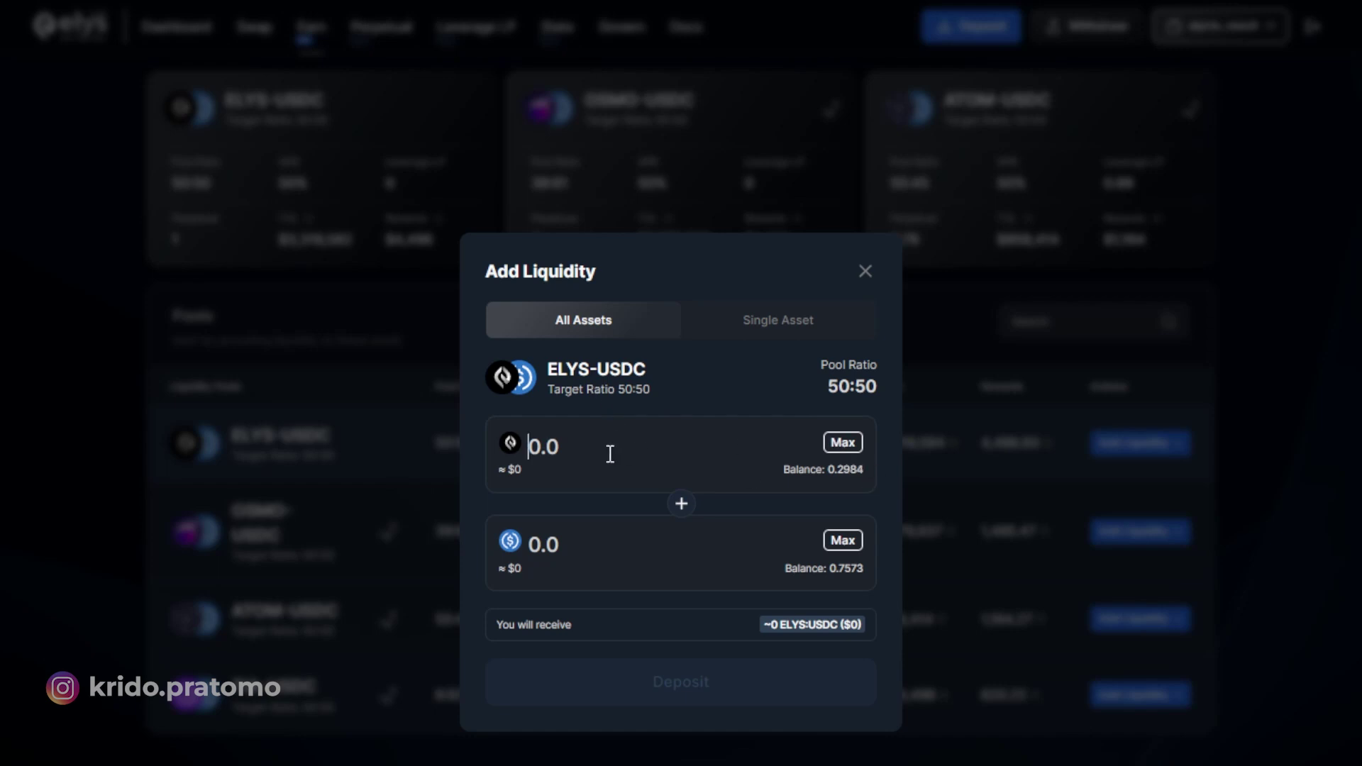
text(0.01)
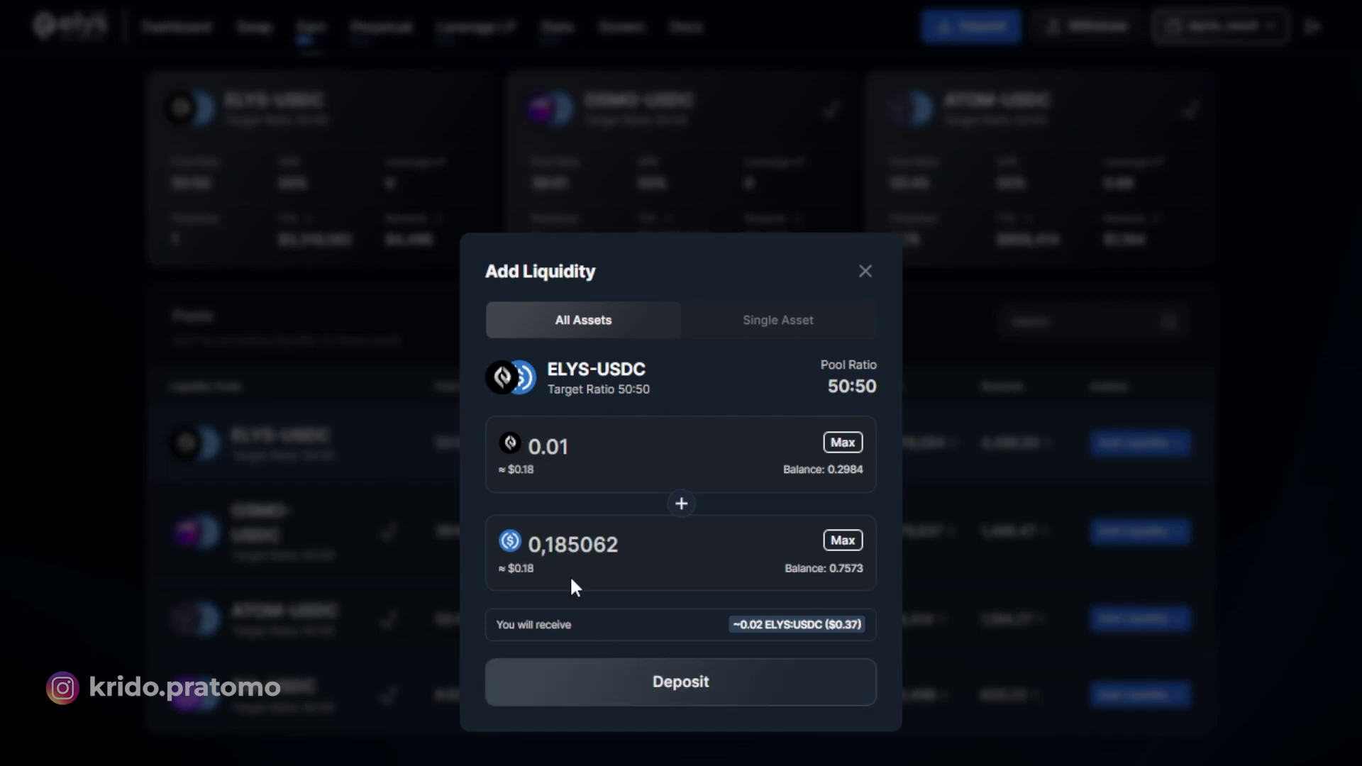
click(681, 697)
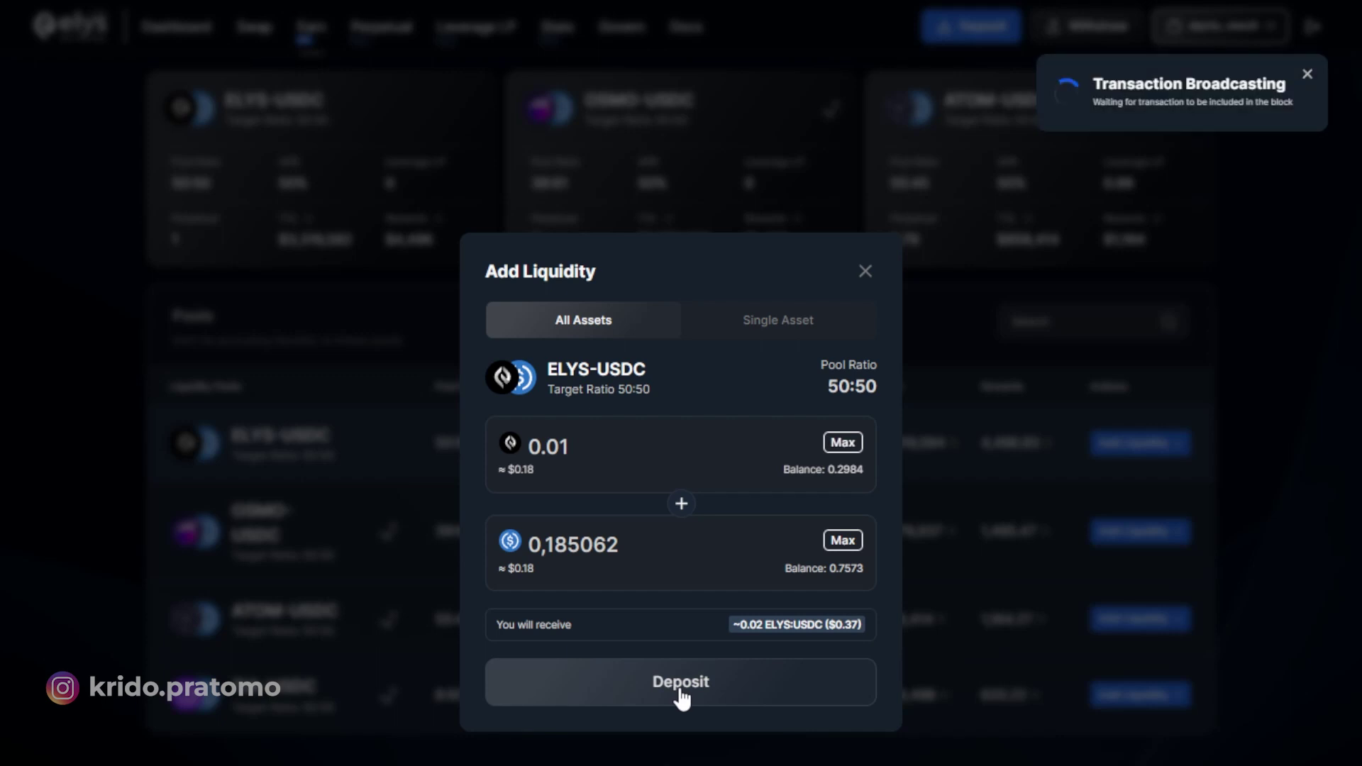
click(1047, 647)
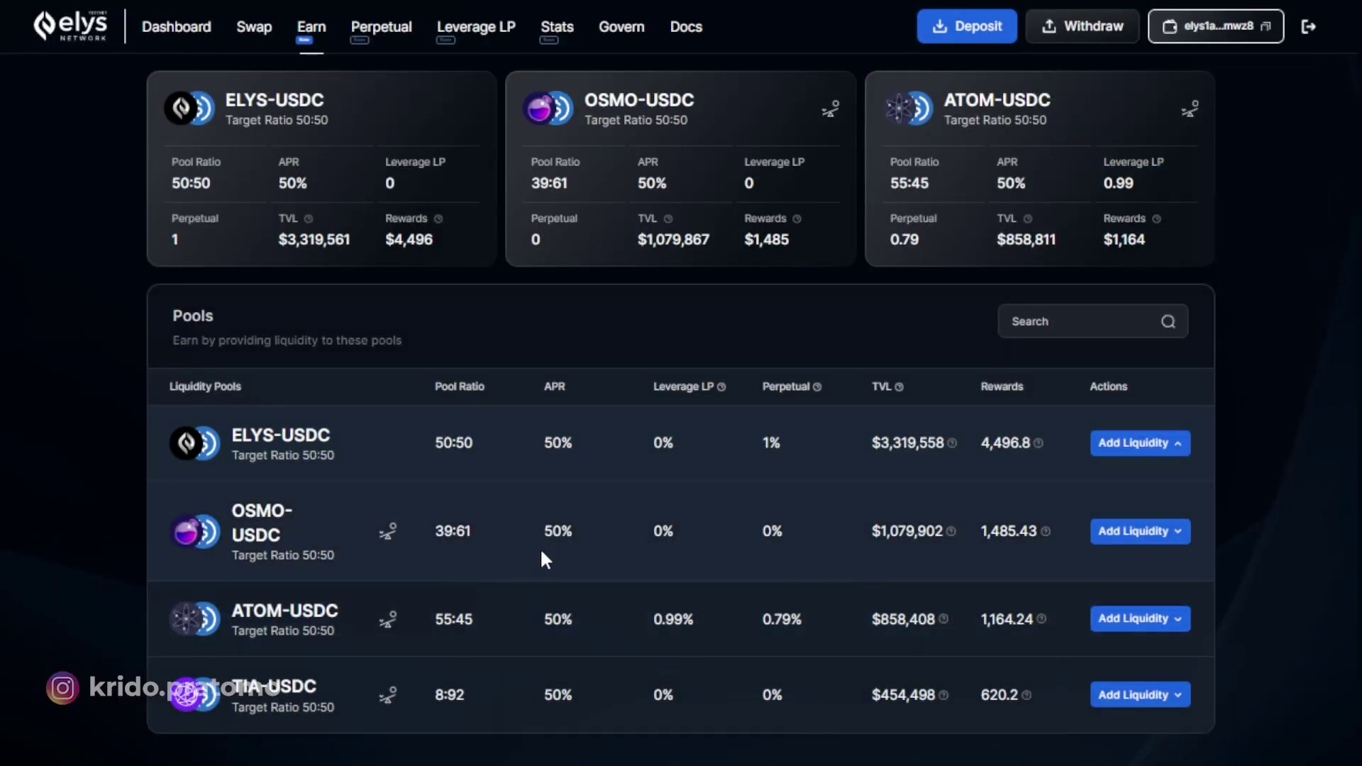
- Deposit 0.1 OSMO with the matching USDC into the OSMO-USDC pool and approve the wallet transaction
click(1134, 532)
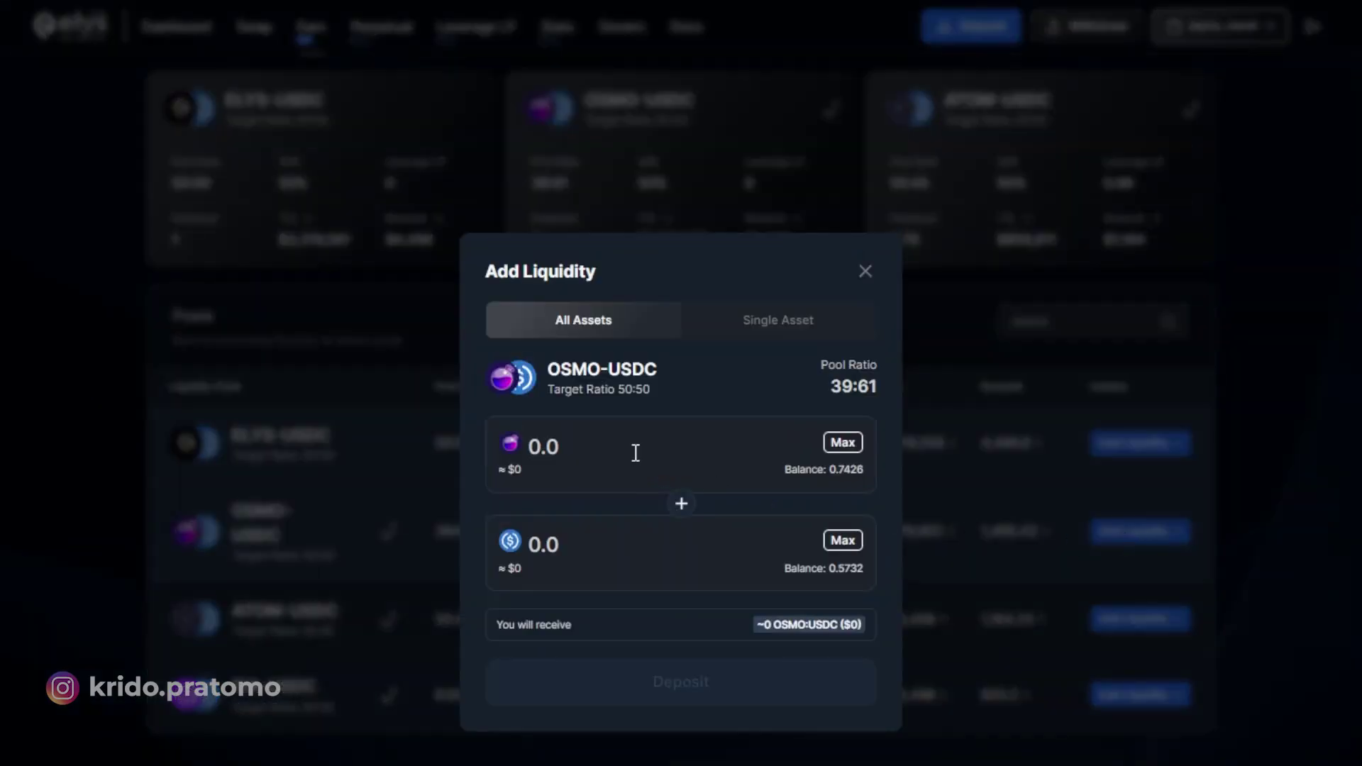
text(0.1)
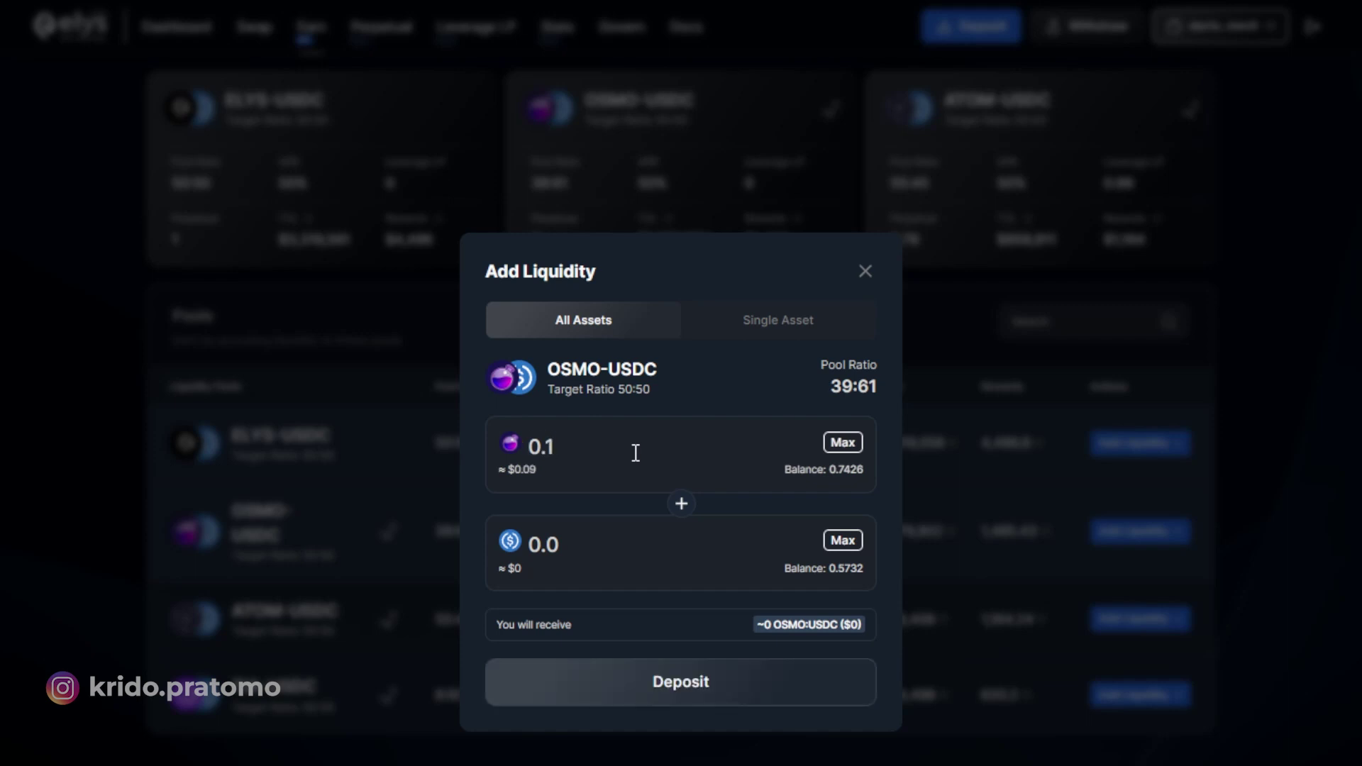
click(679, 692)
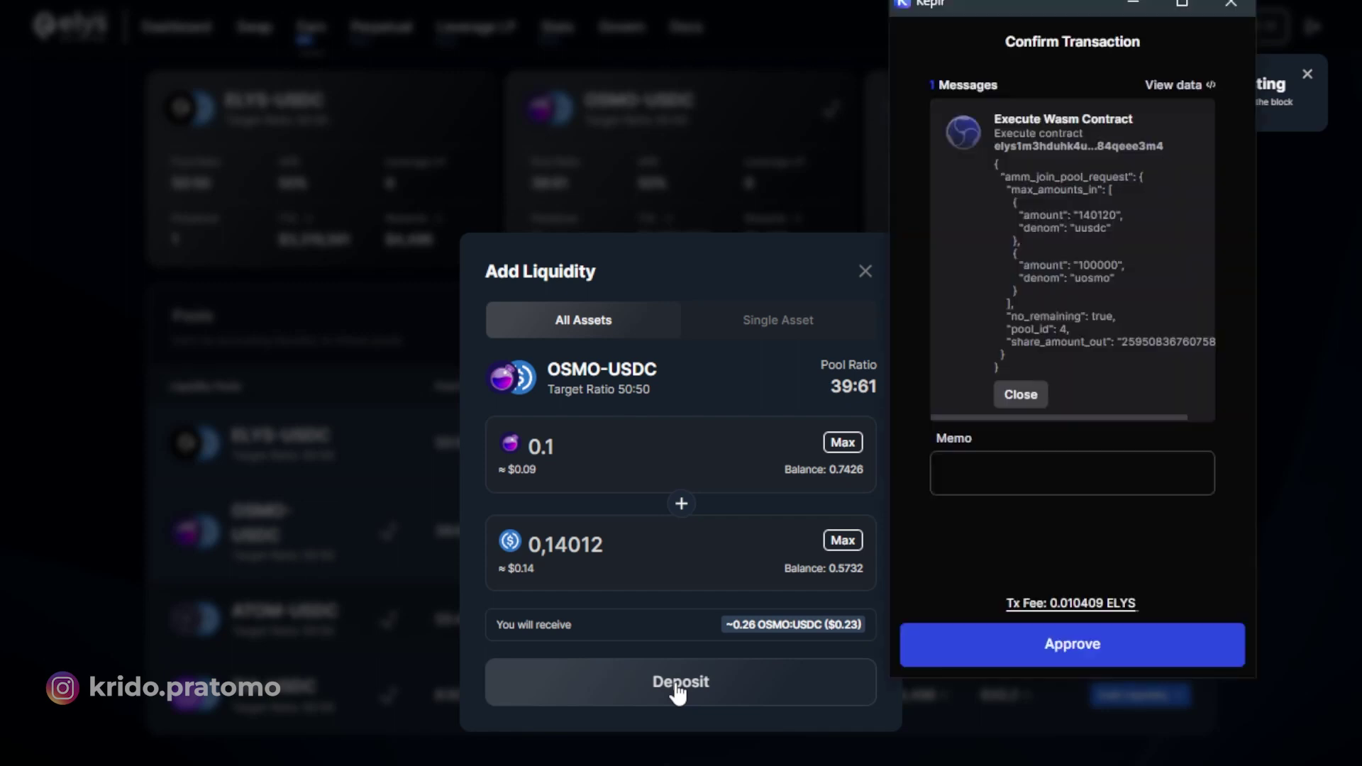
click(1072, 643)
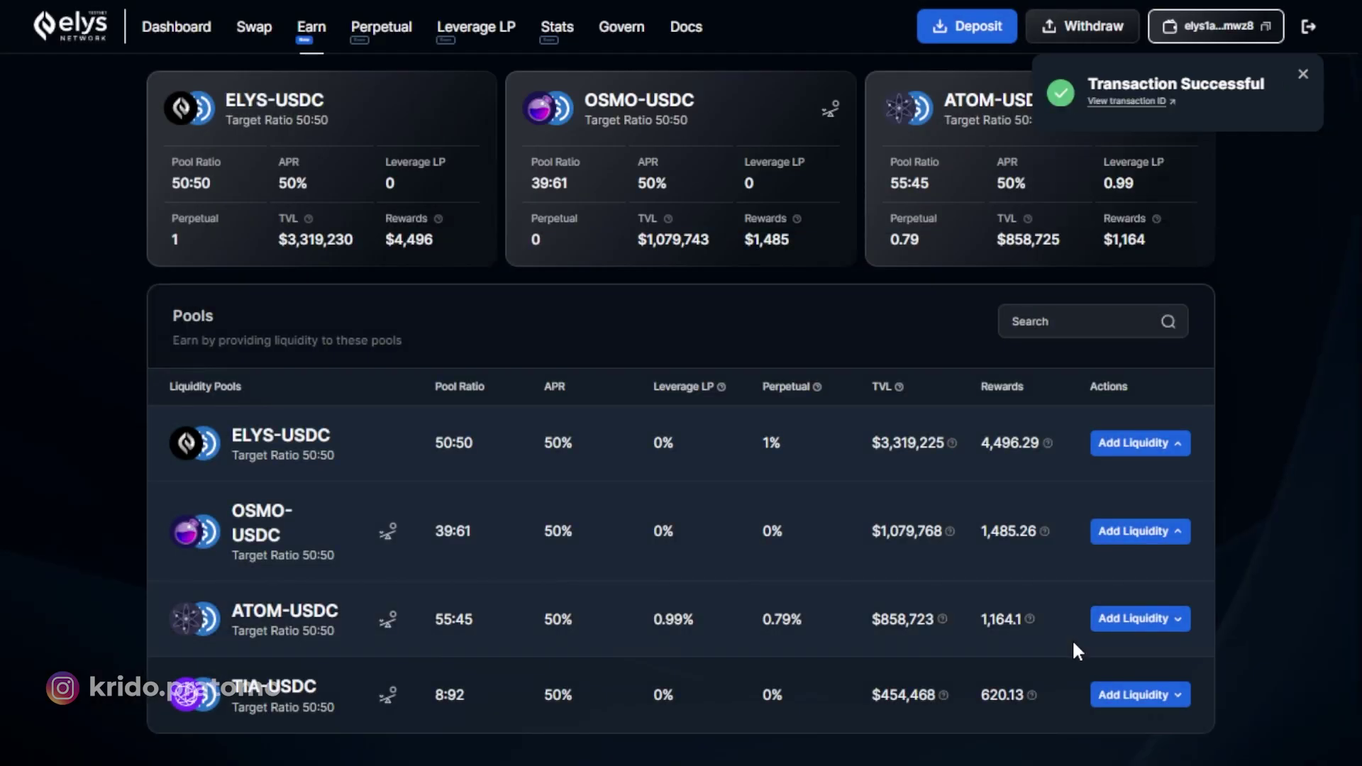
- Deposit 0.01 ATOM with the matching USDC into the ATOM-USDC pool and approve the wallet transaction
click(1125, 625)
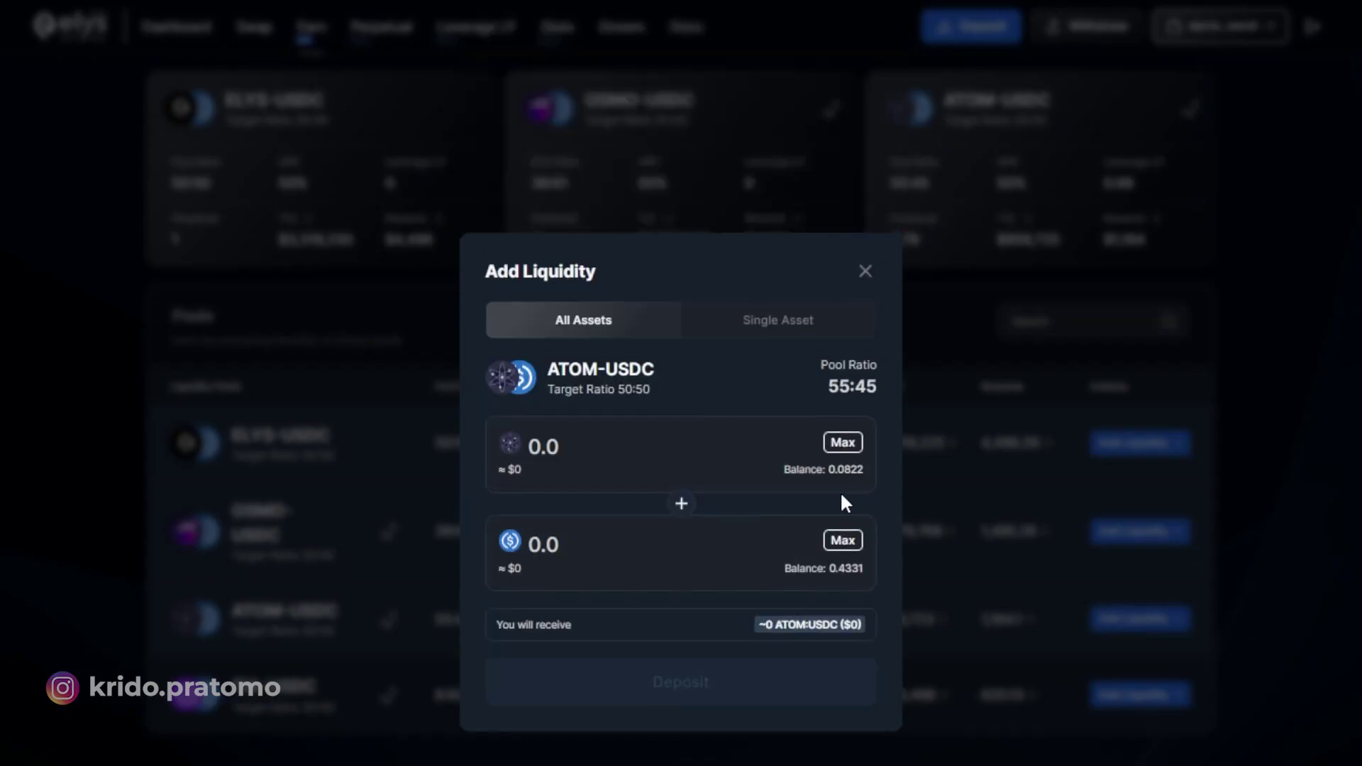
click(644, 450)
text(0.01)
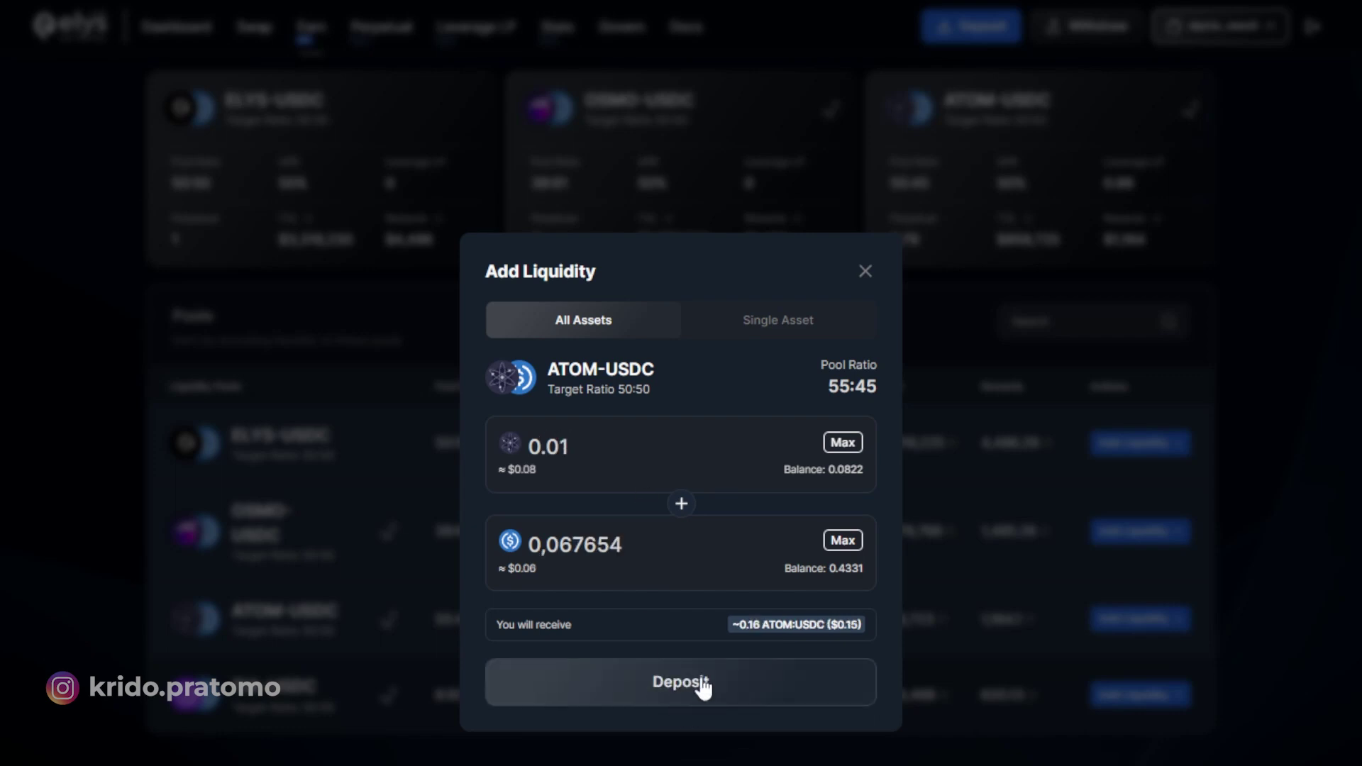
click(703, 686)
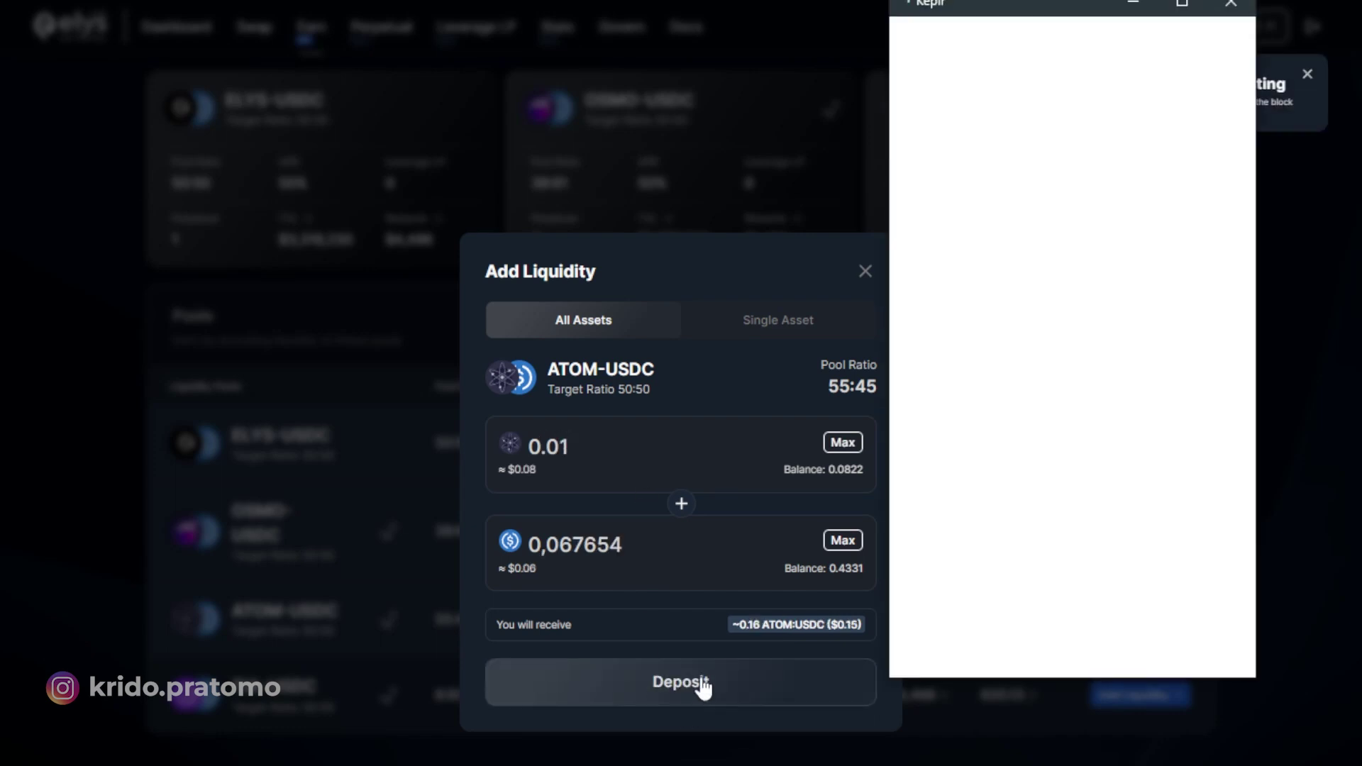
click(1109, 646)
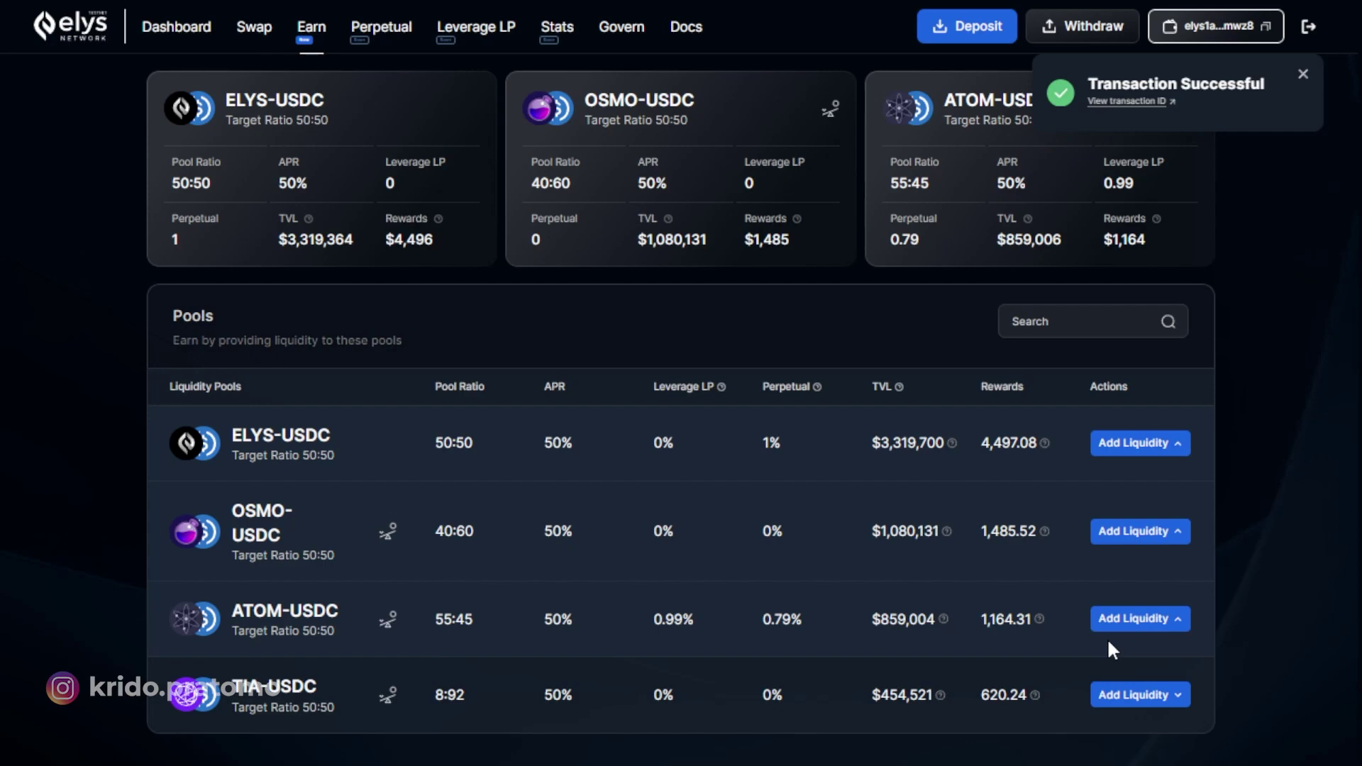
- Deposit 0.001 TIA with the matching USDC into the TIA-USDC pool and approve the wallet transaction
click(1126, 694)
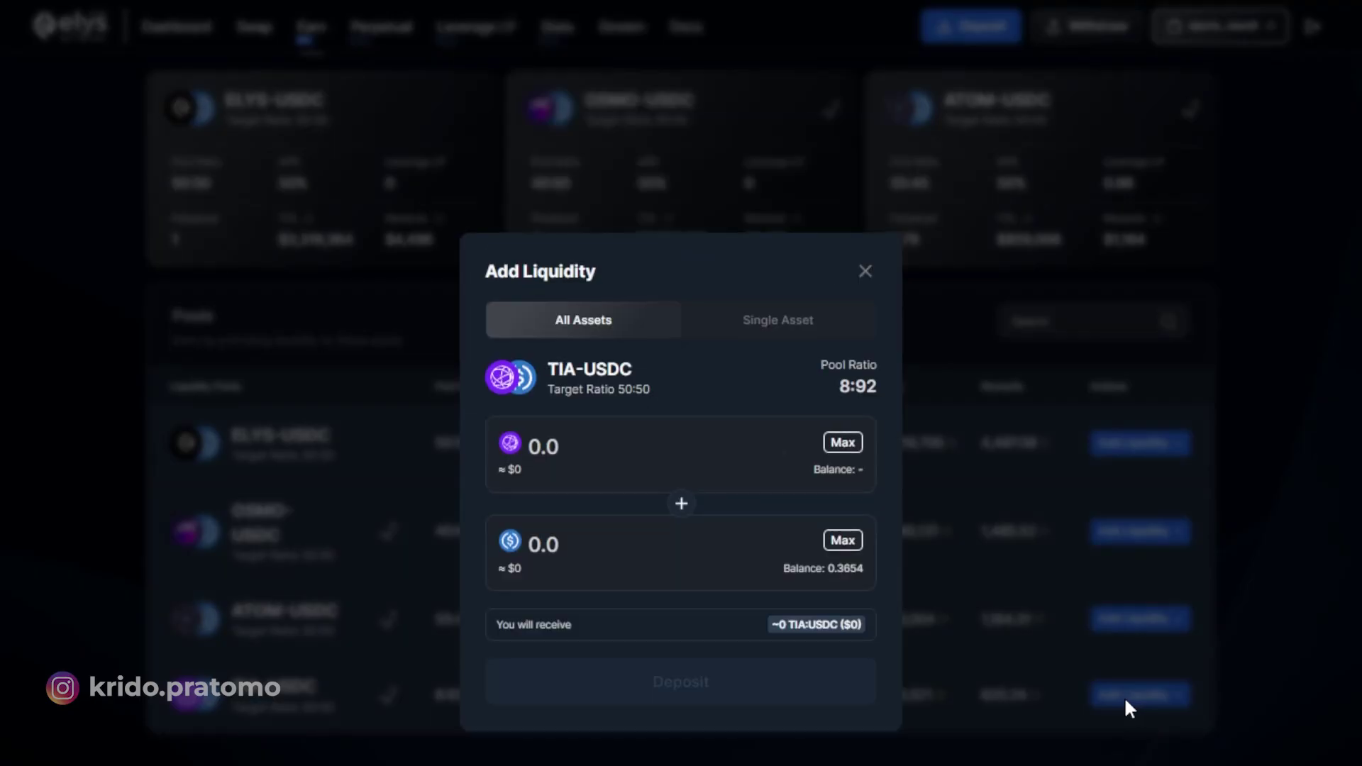
click(708, 449)
text(0.01)
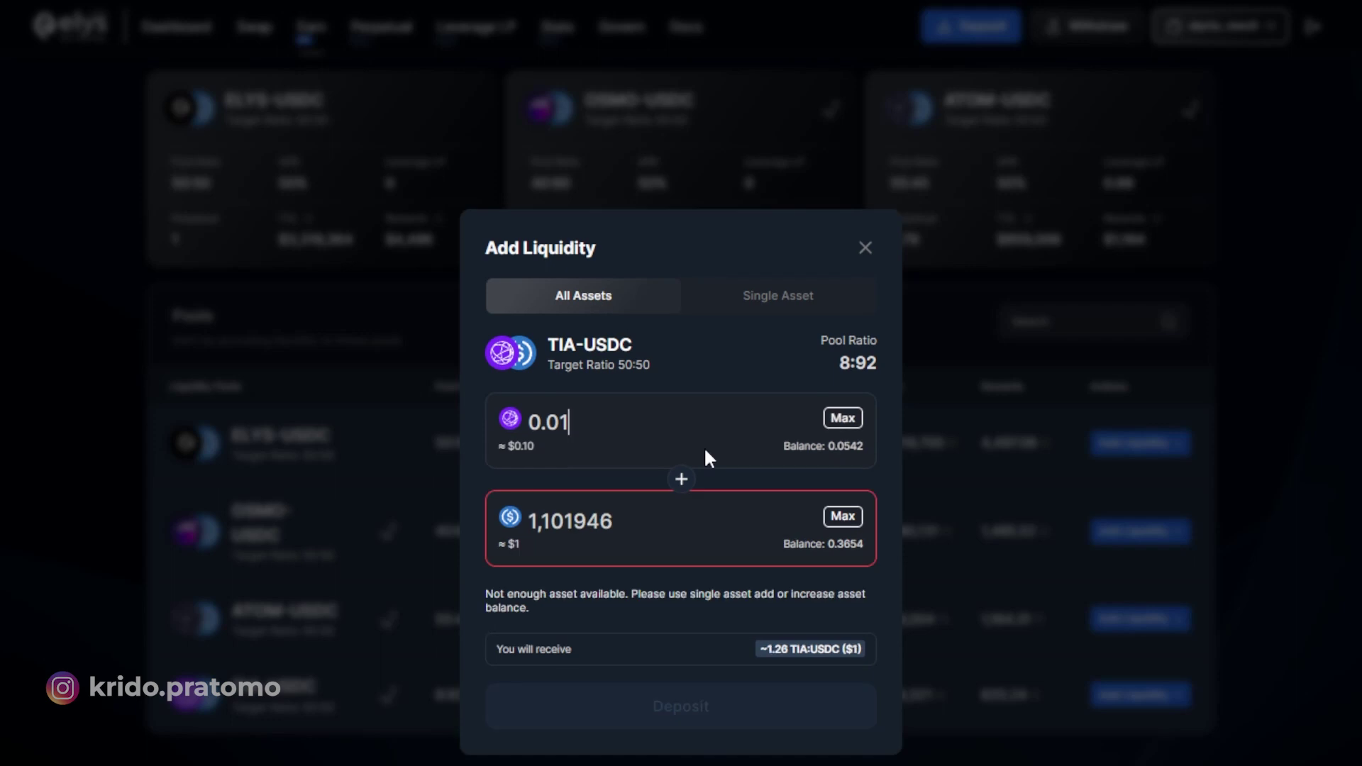
key(BackSpace)
text(05)
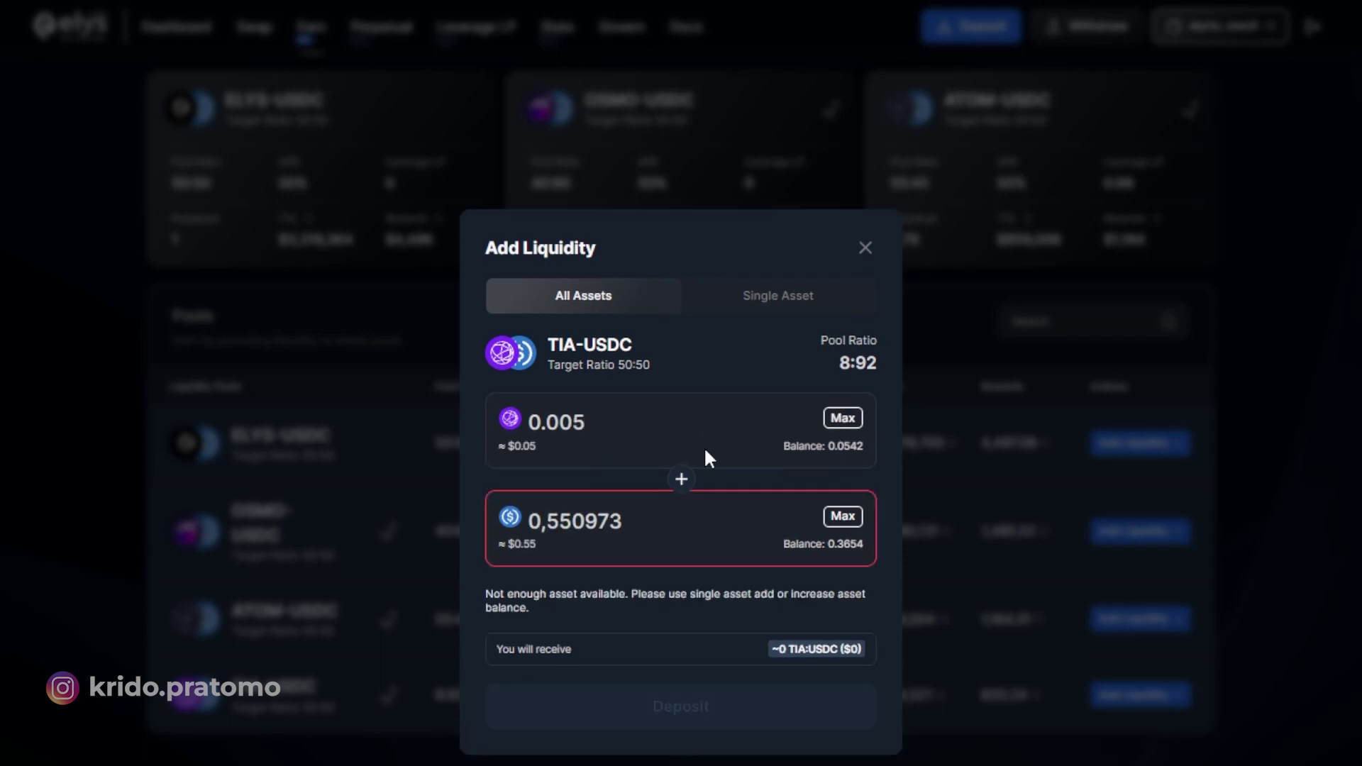
key(BackSpace)
text(1)
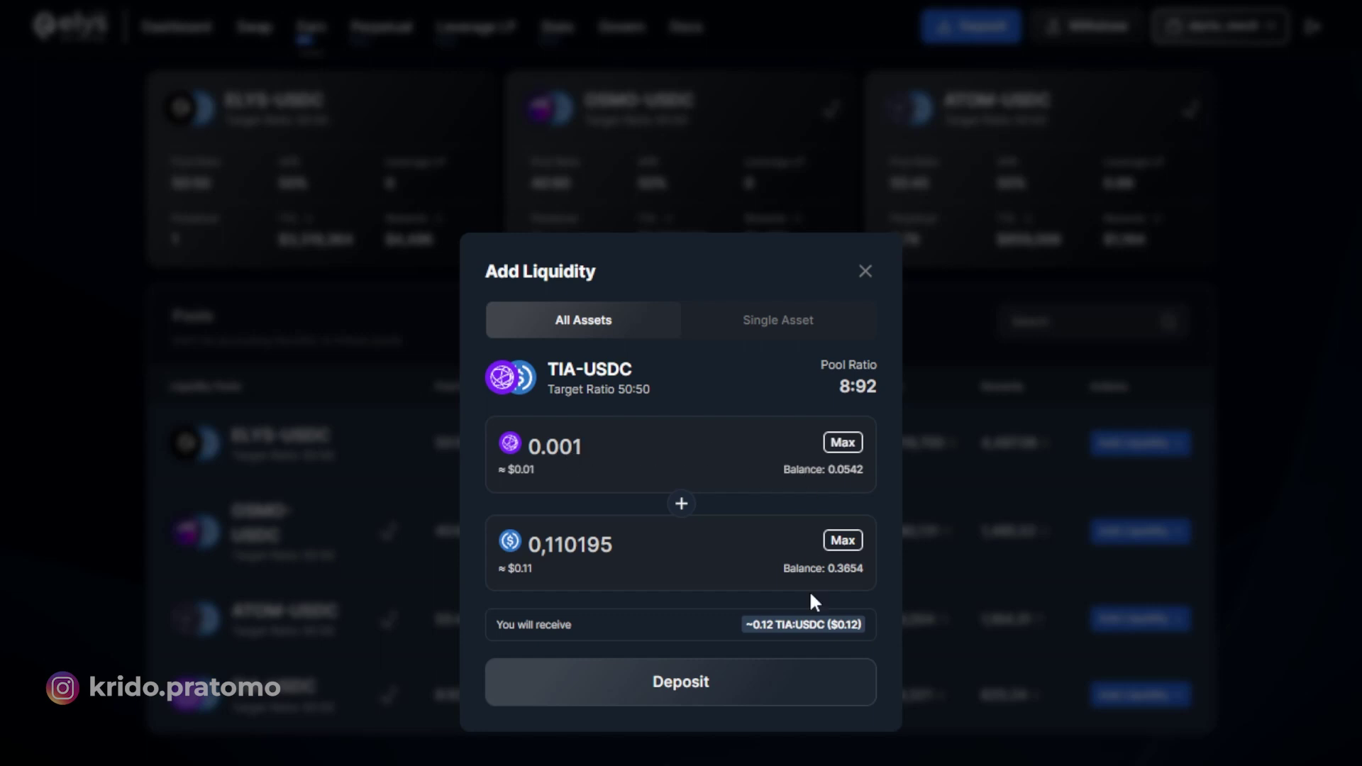
click(702, 685)
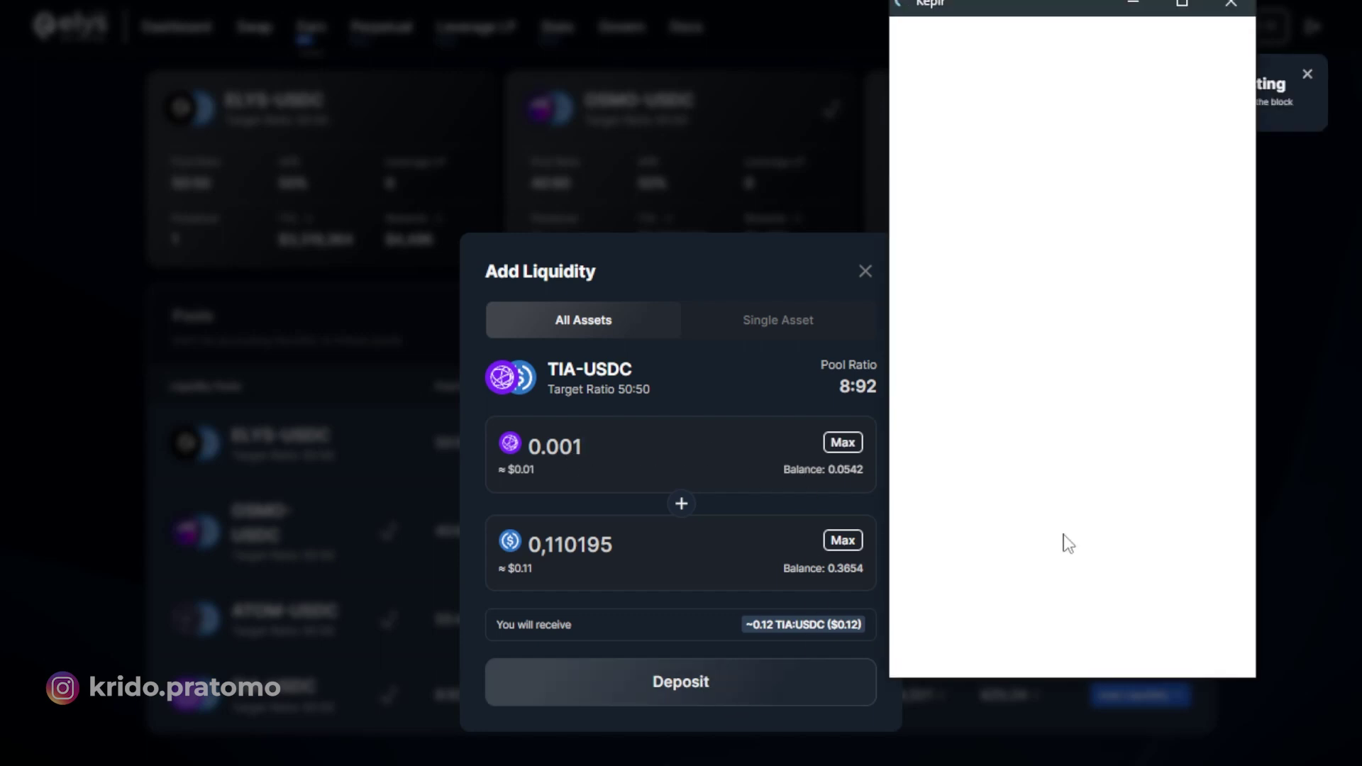
click(1080, 643)
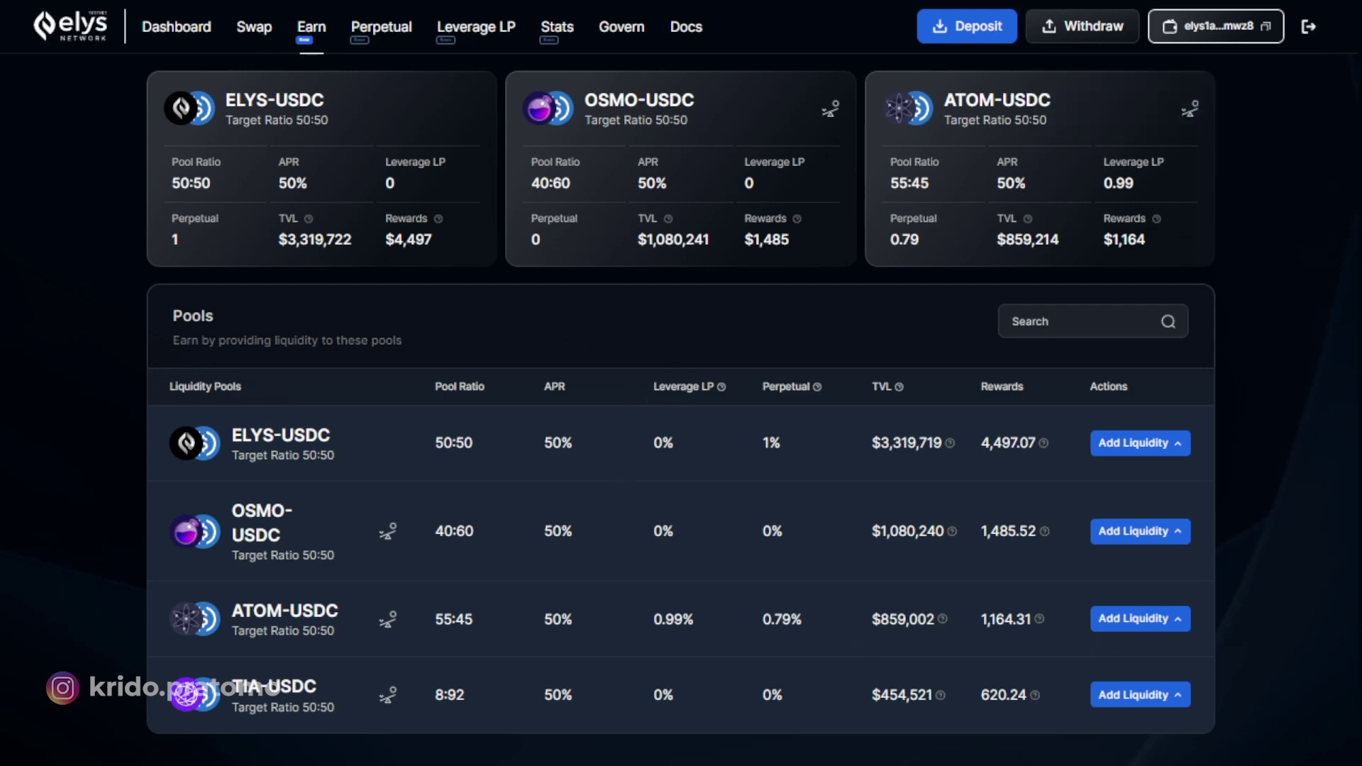
- Return to the Elys quest page and check the completion status of the liquidity, referral and follow missions
click(618, 1)
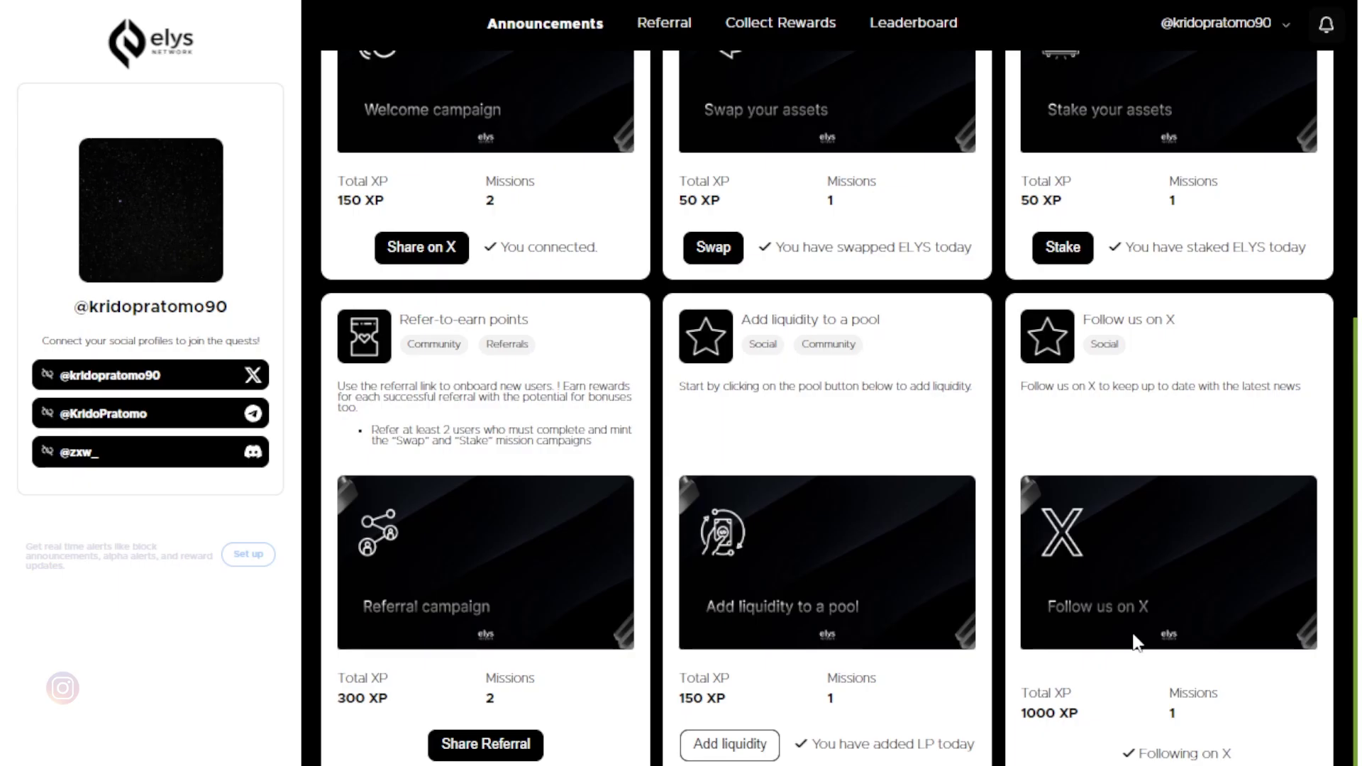
scroll(1127, 707, down, 5)
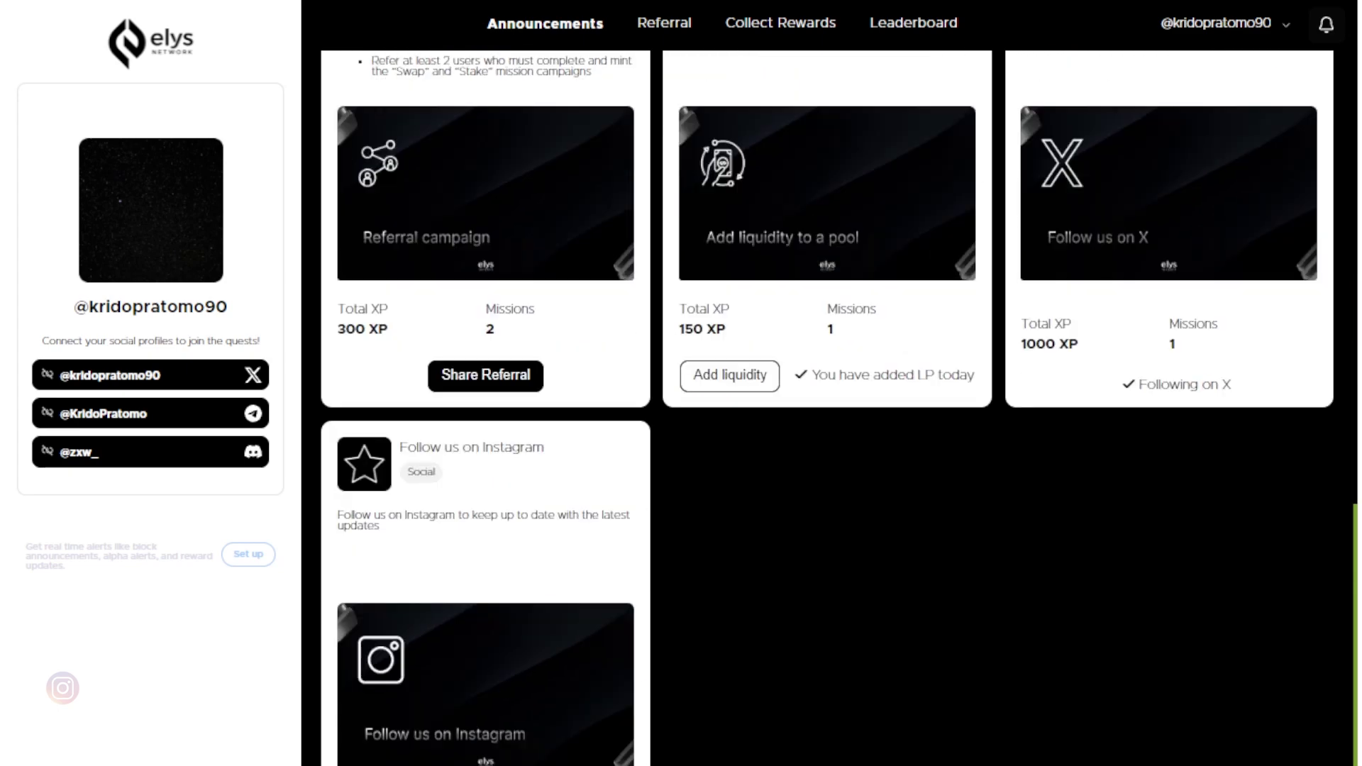
key(alt+Tab)
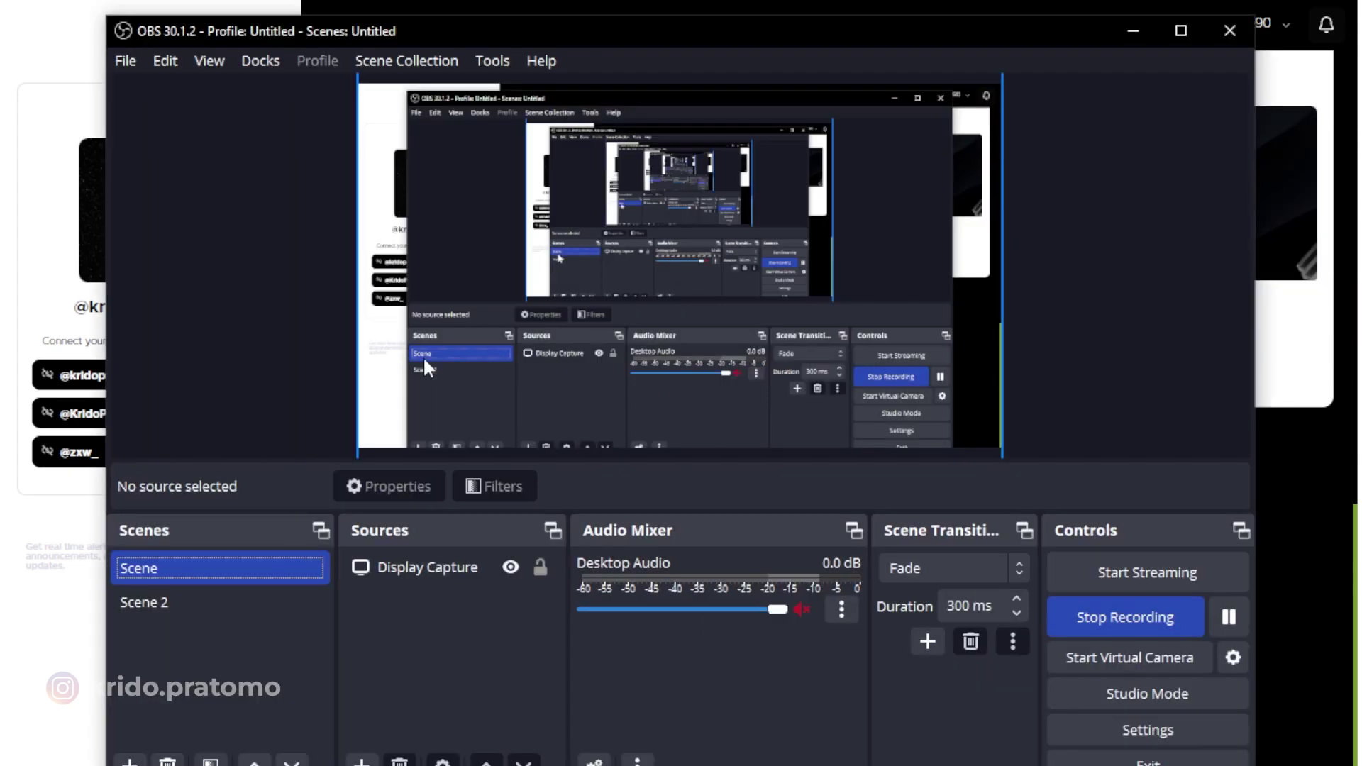
click(972, 381)
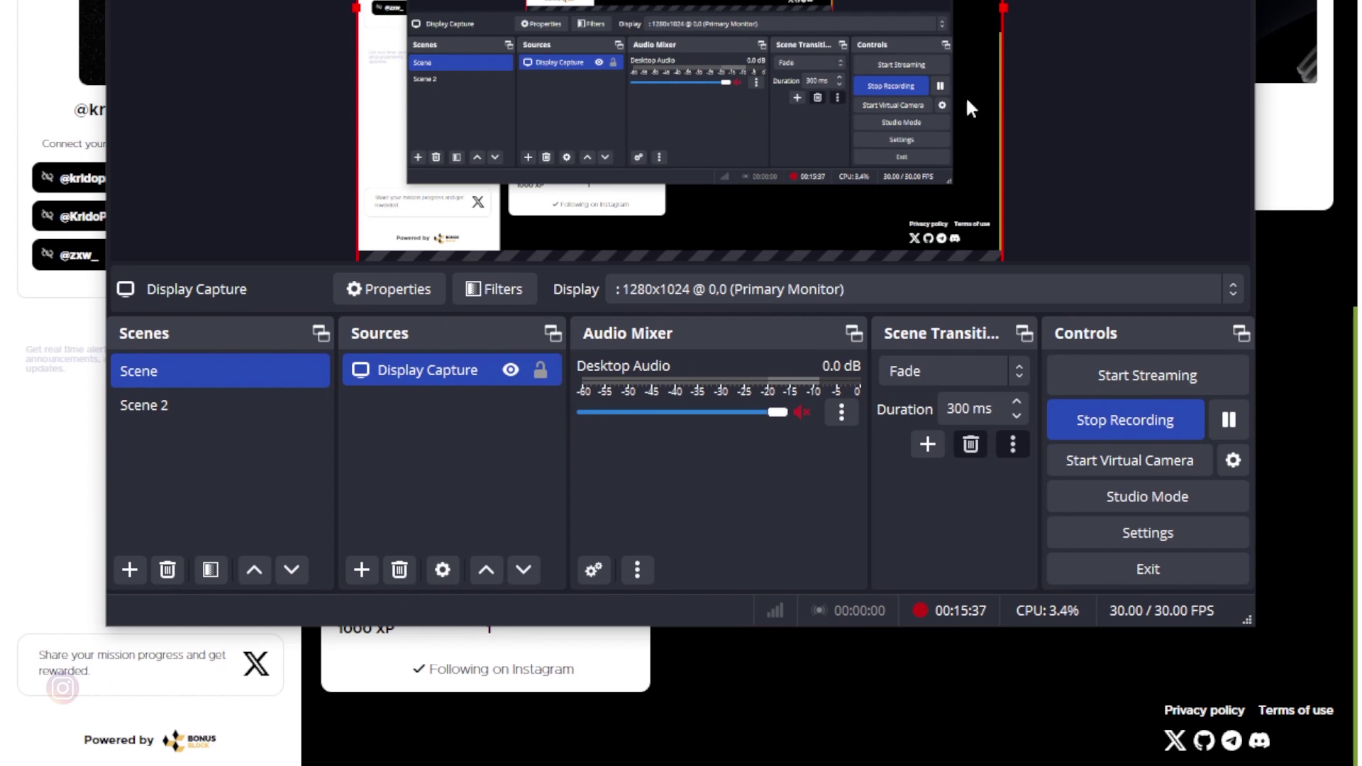
click(812, 684)
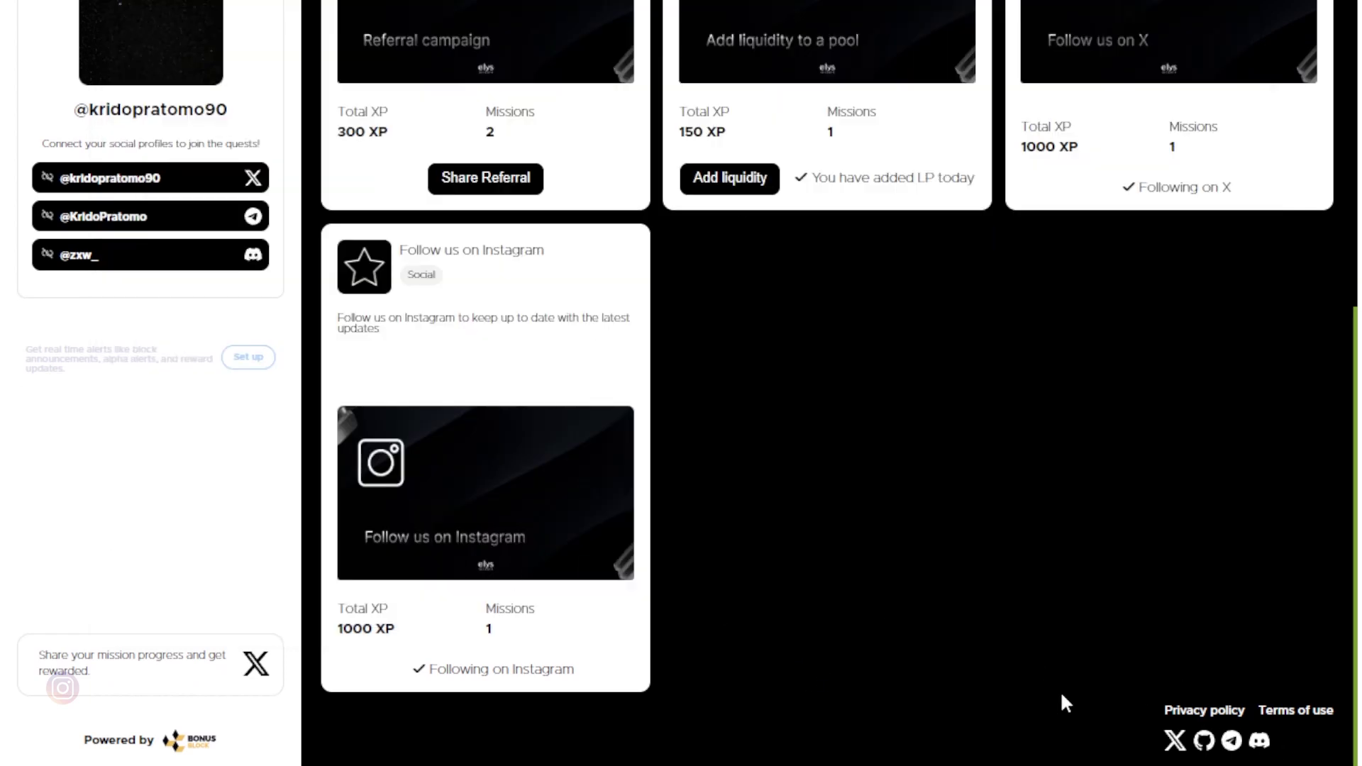